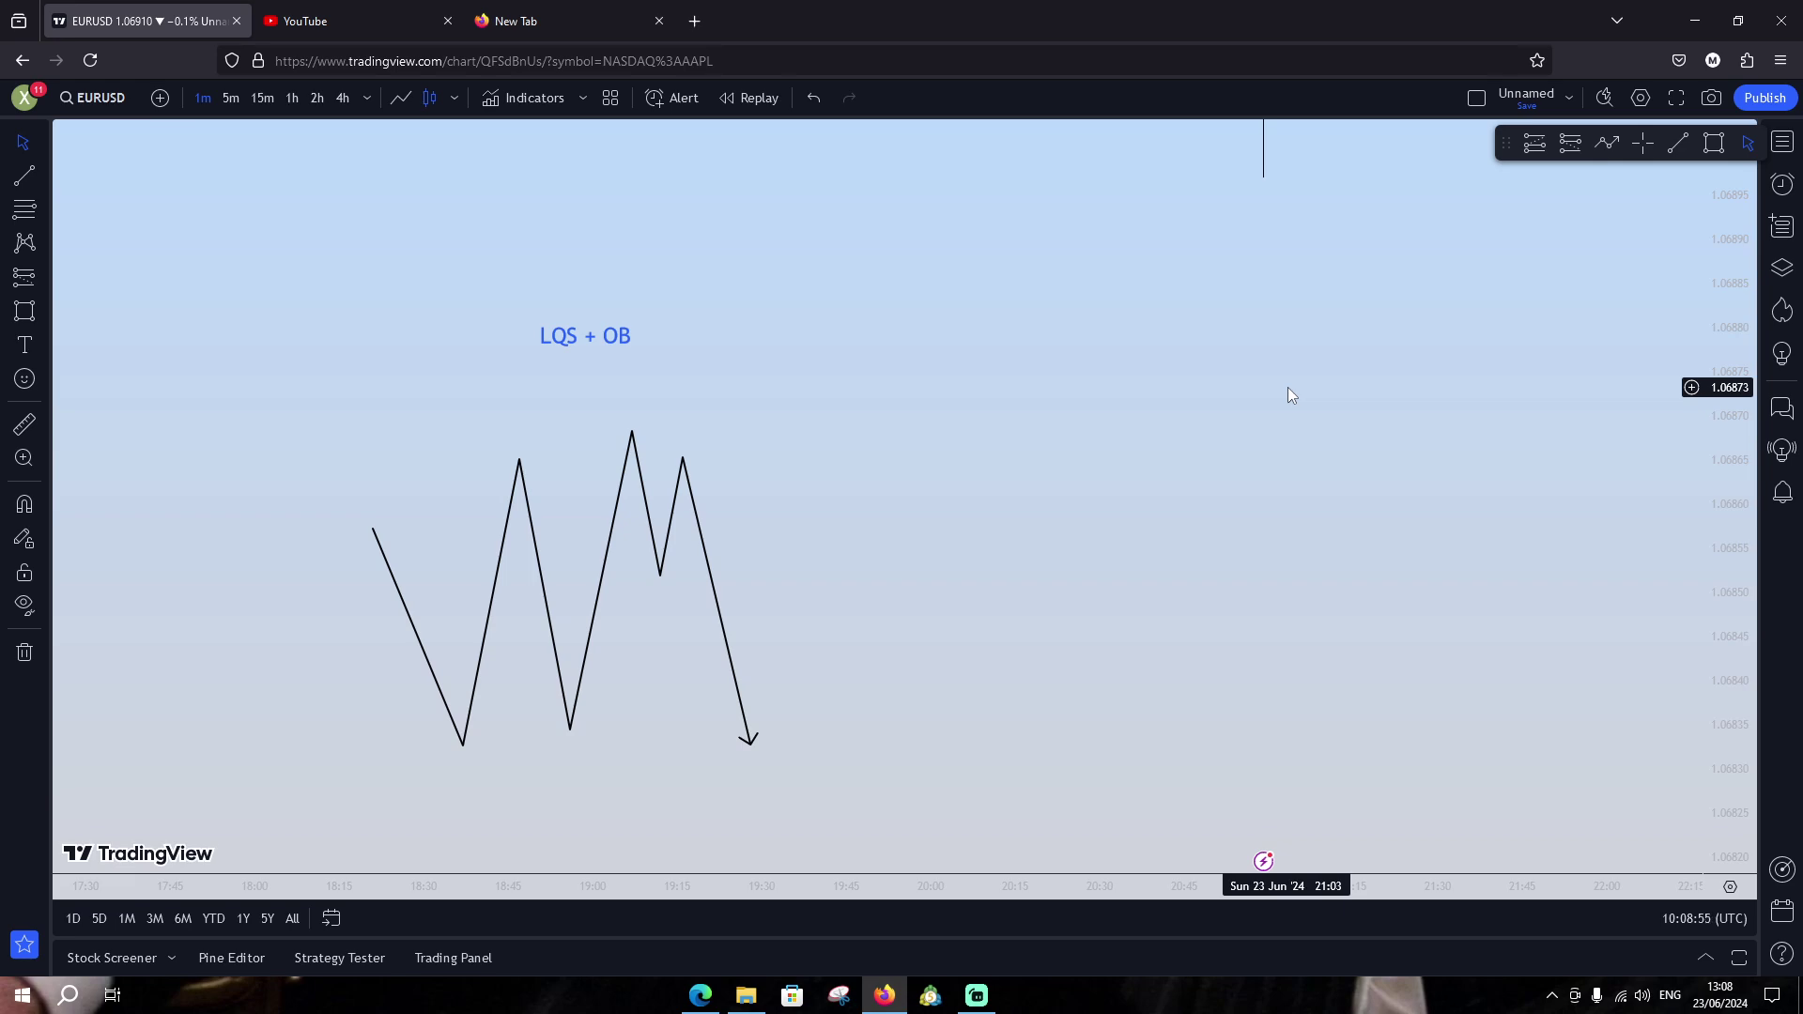
Draw a horizontal liquidity-sweep line from the first peak to below the highest peak
left_click(1678, 145)
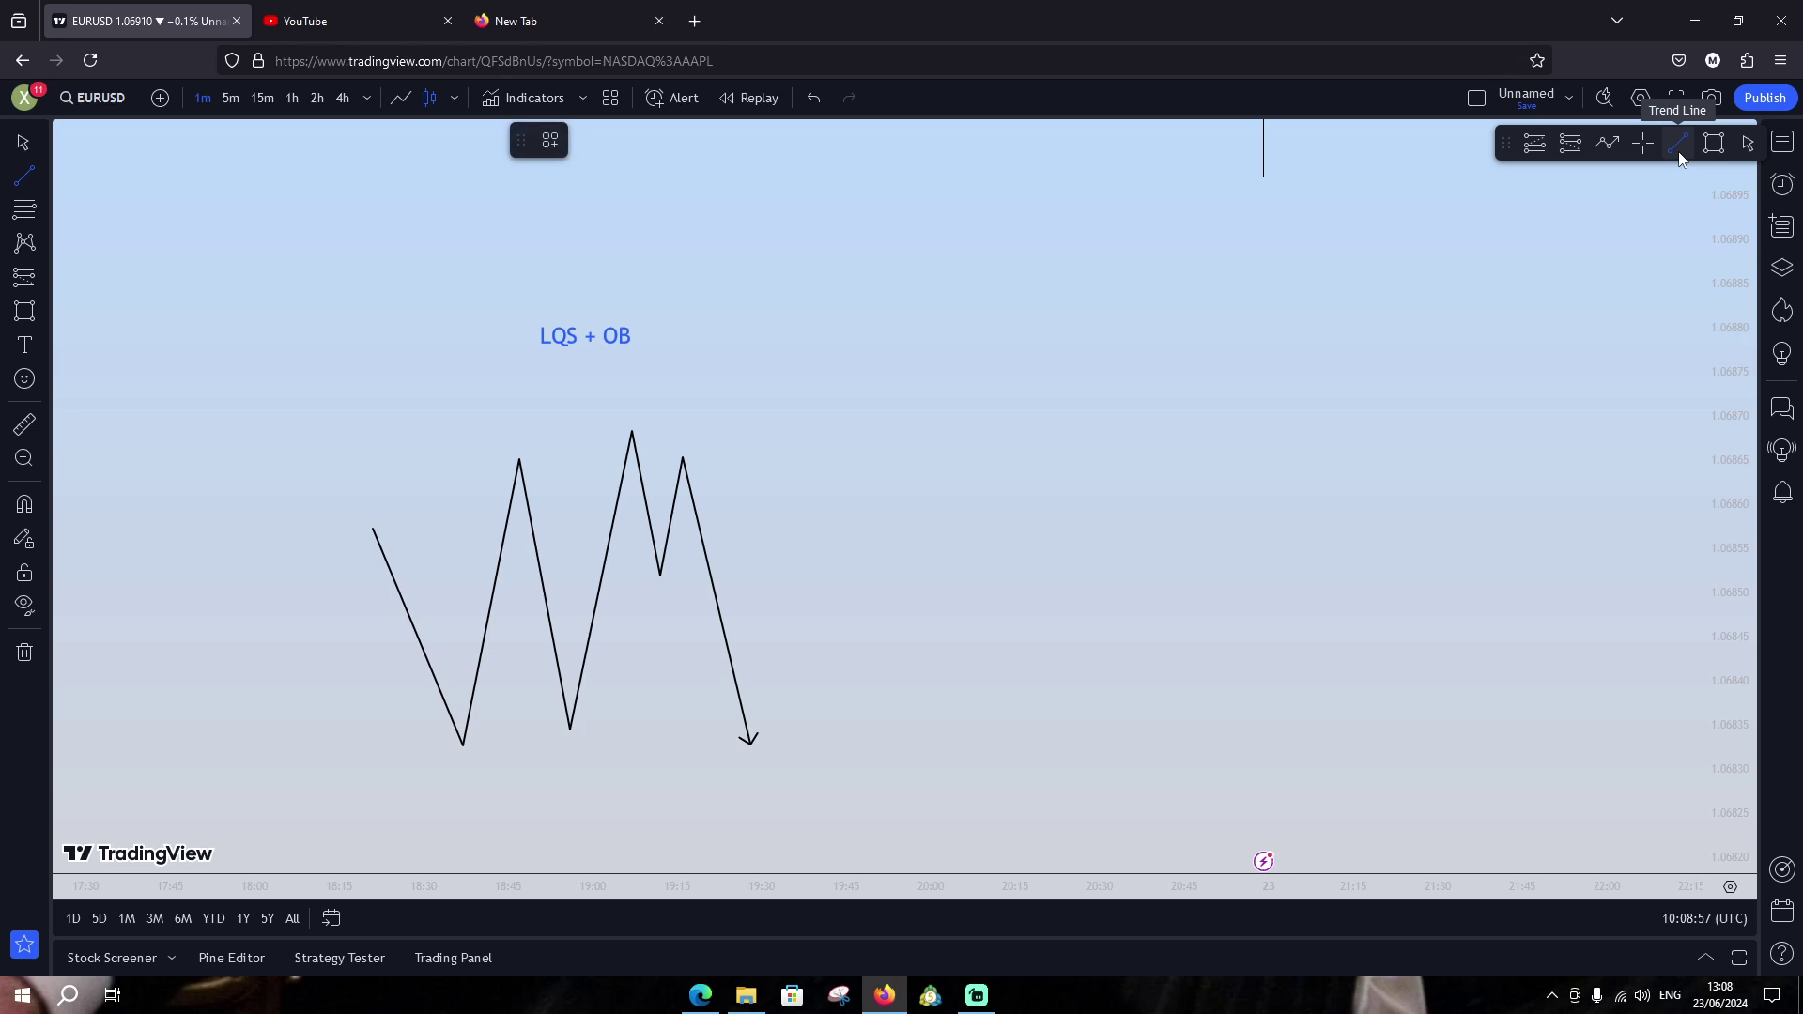
left_click(519, 459)
left_click(626, 458)
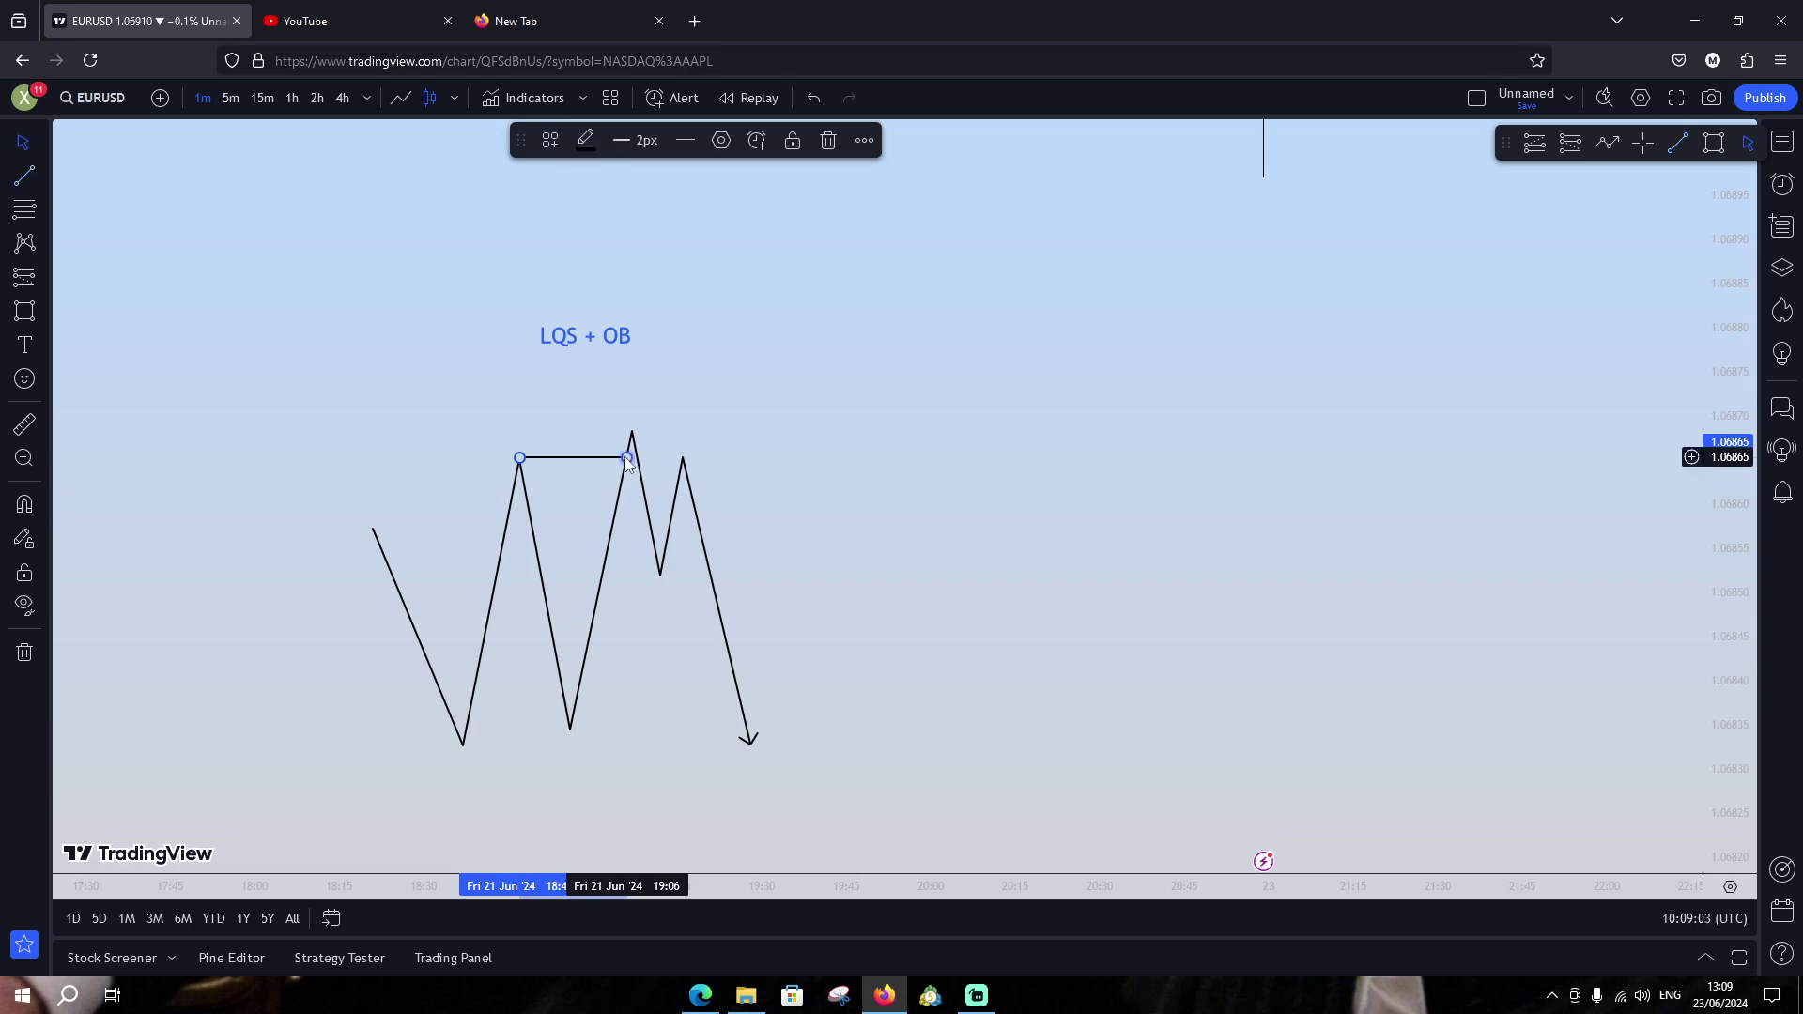
left_click(714, 488)
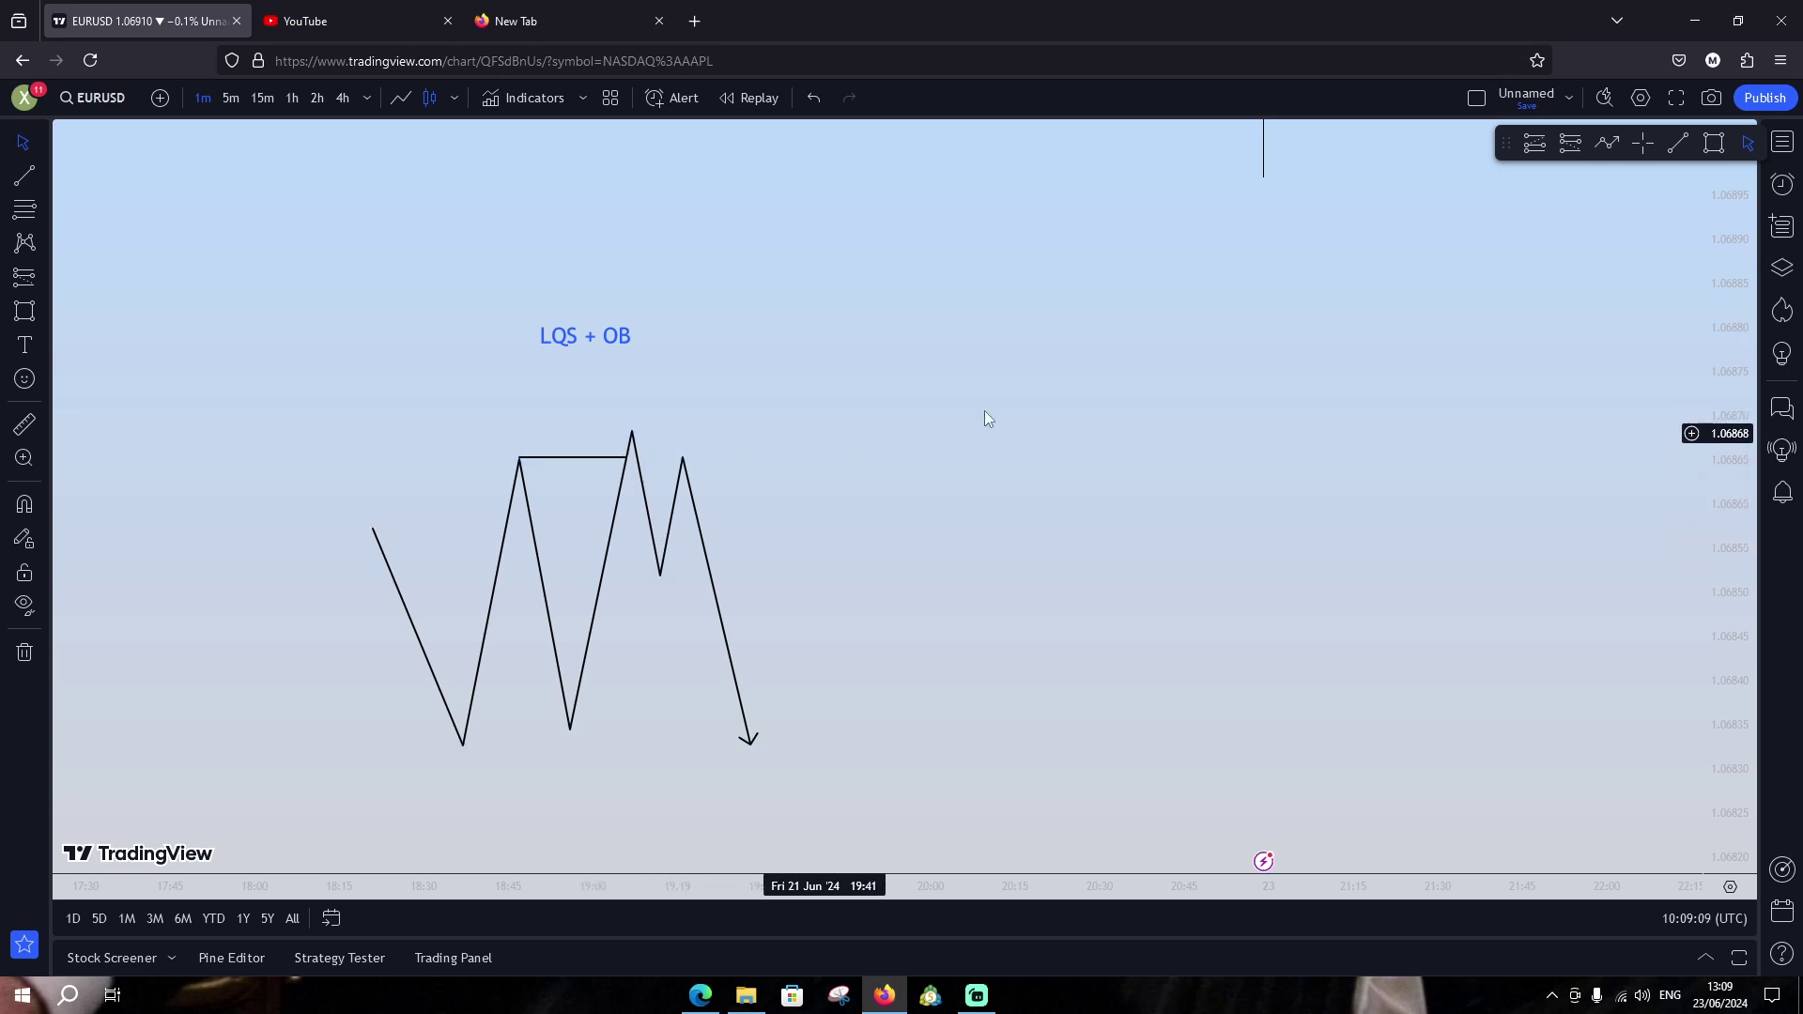
Box the order block at the highest peak and stretch it right past the second peak
left_click(1714, 143)
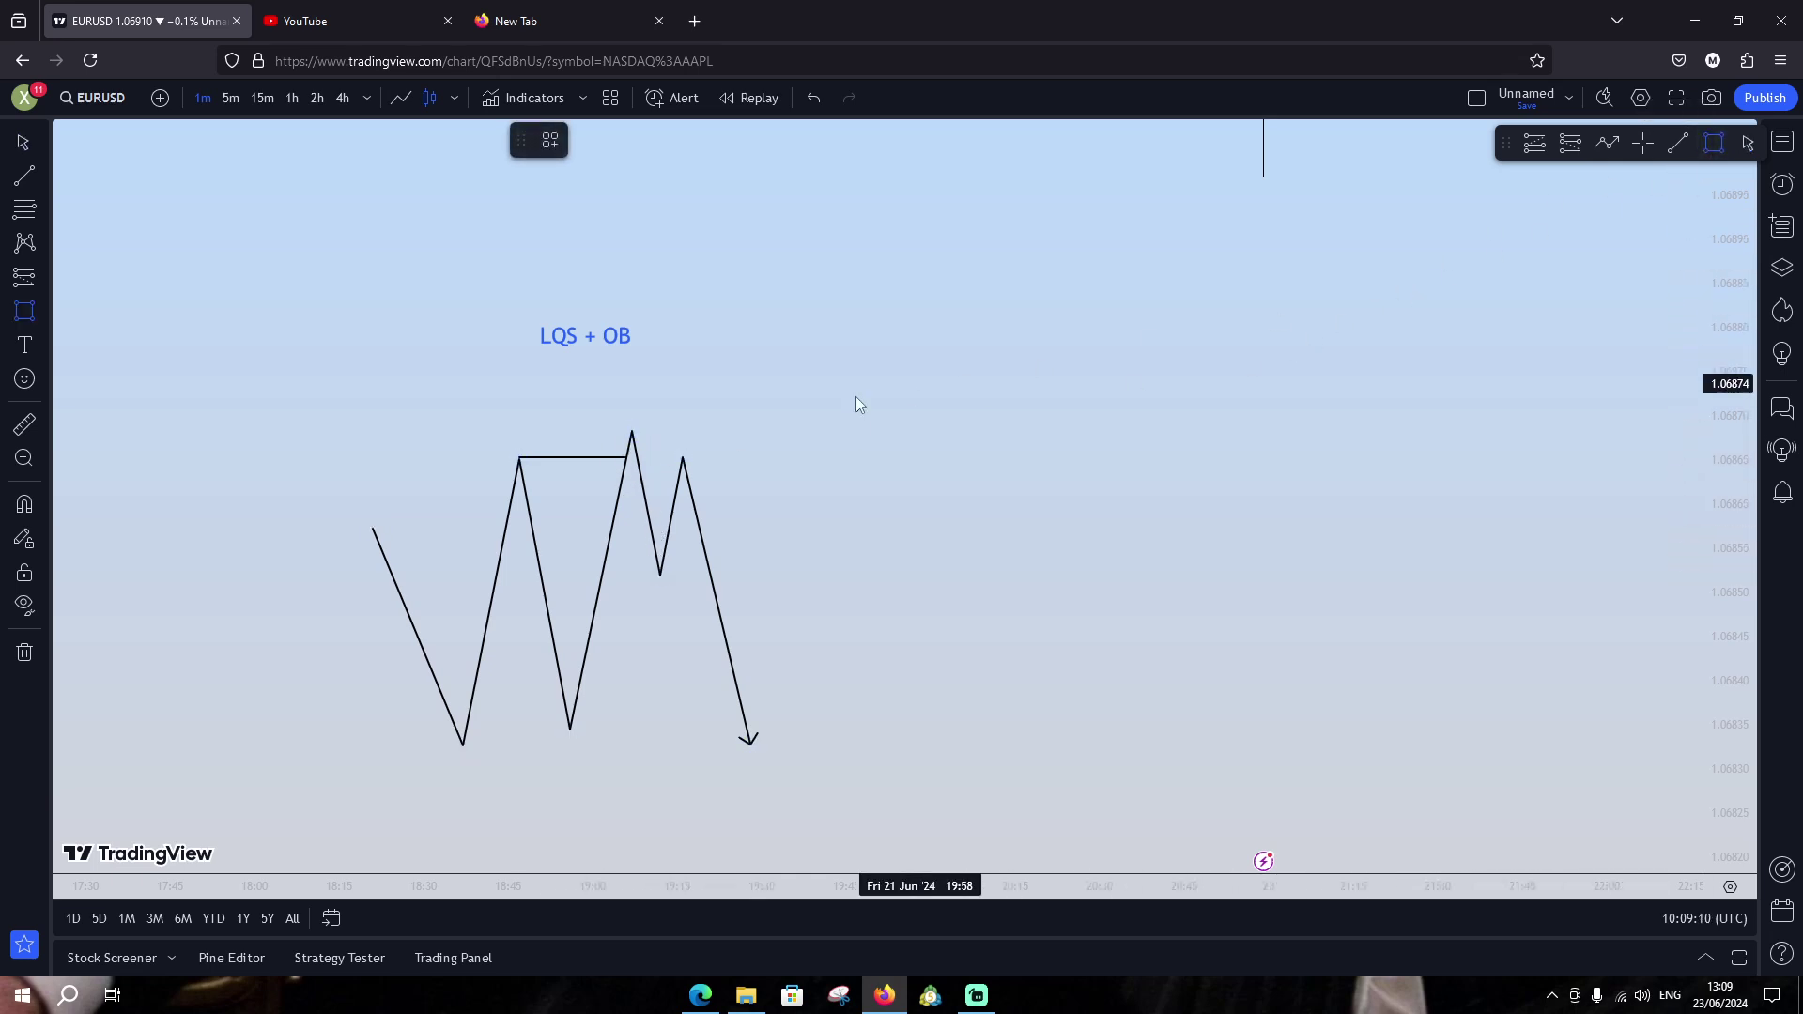
left_click(635, 445)
left_click(644, 483)
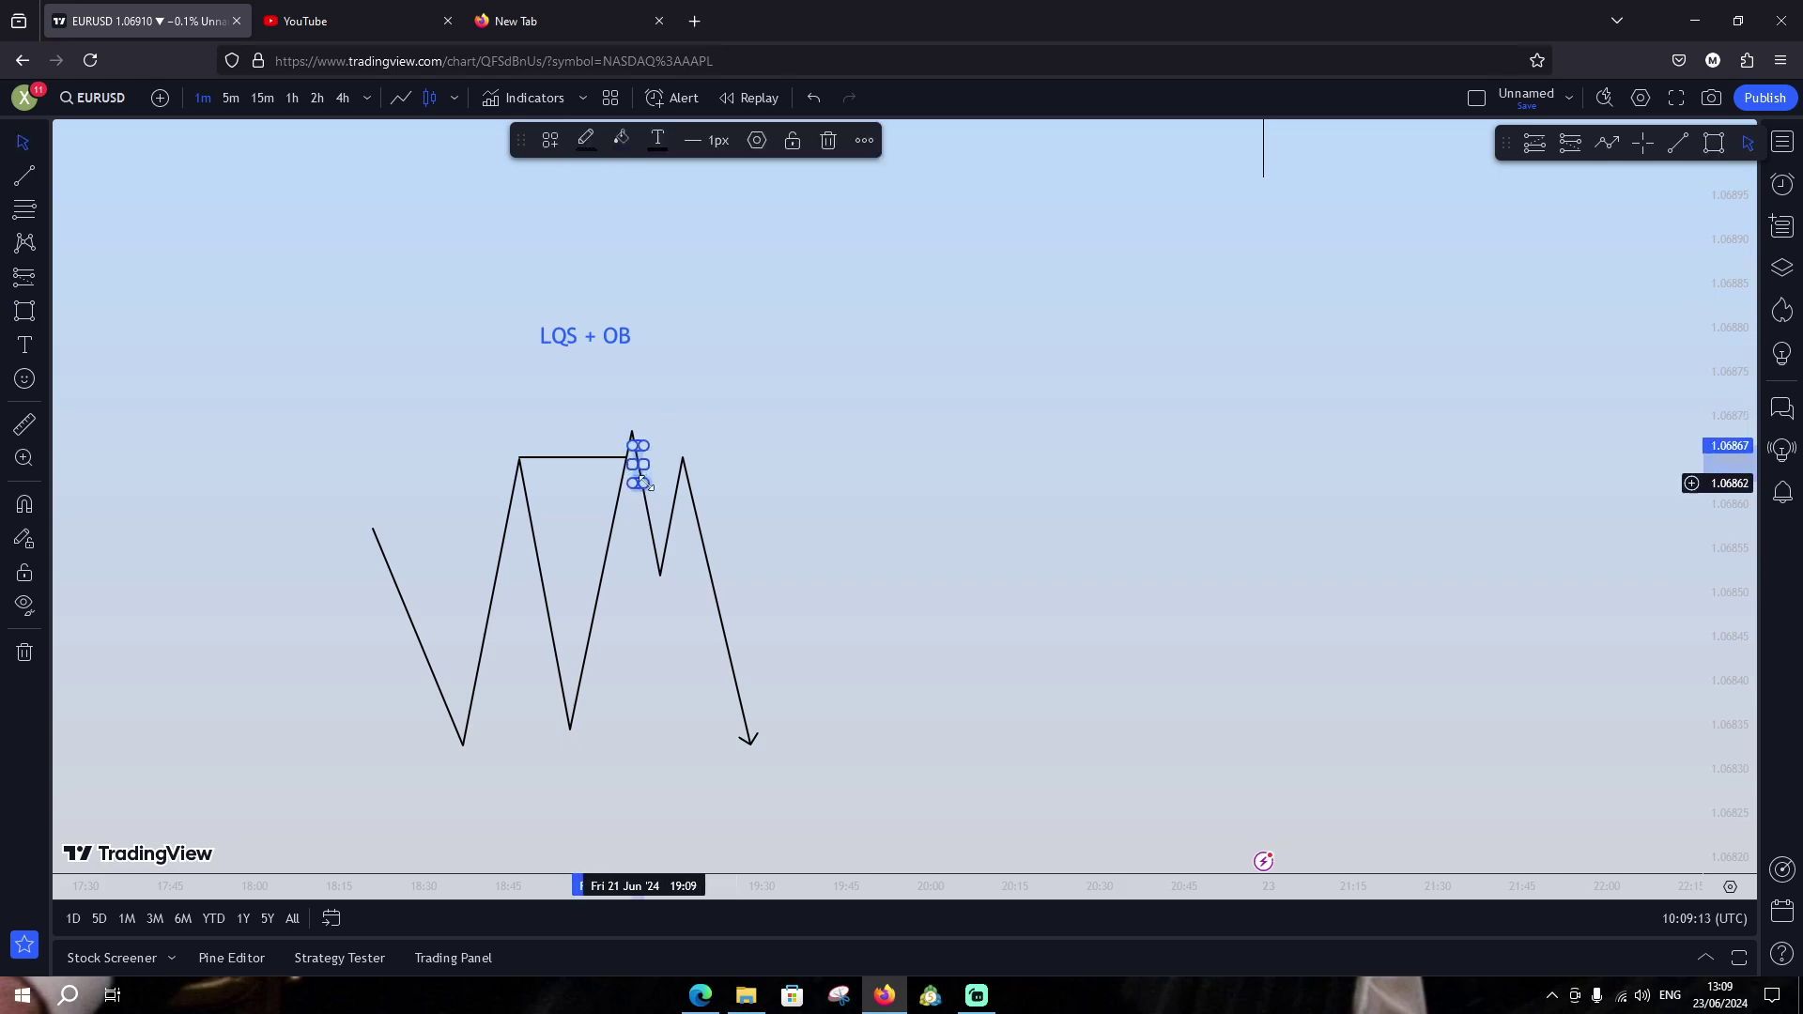
left_click_drag(644, 465, 761, 464)
left_click(939, 603)
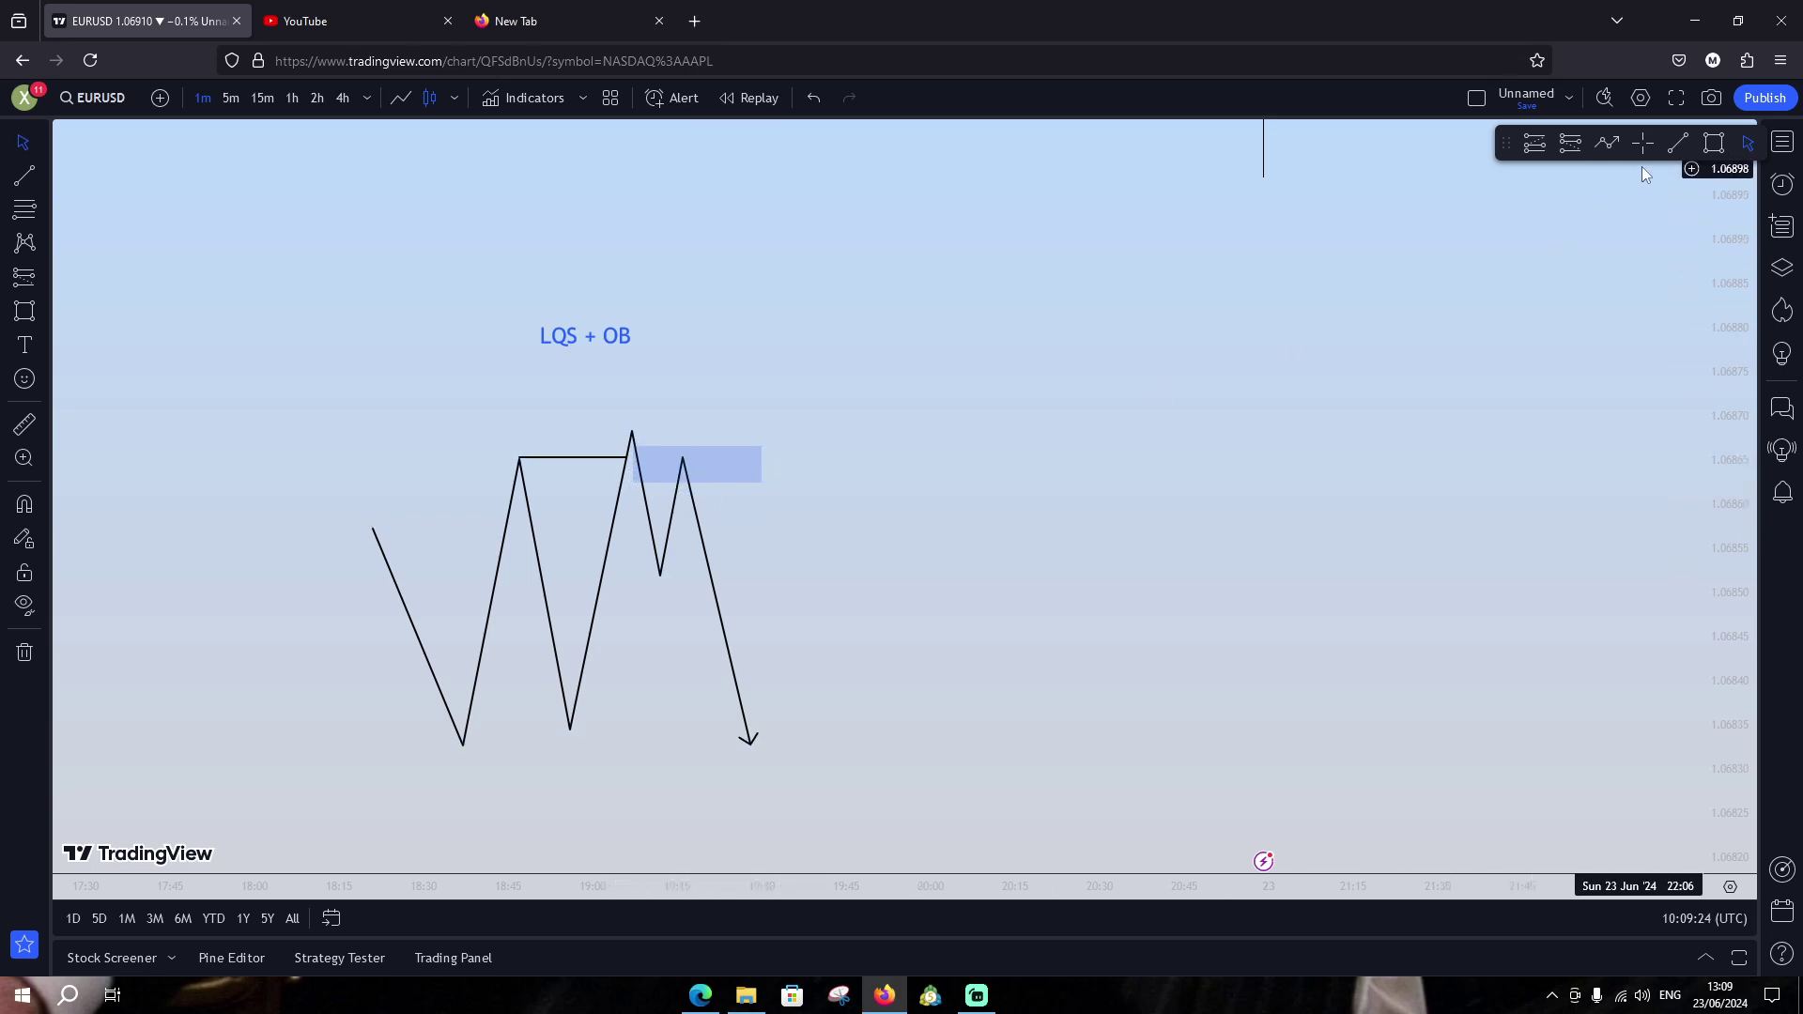
Draw a two-peak zigzag path ending in a downward arrow right of the order-block box
left_click(1608, 144)
left_click(880, 557)
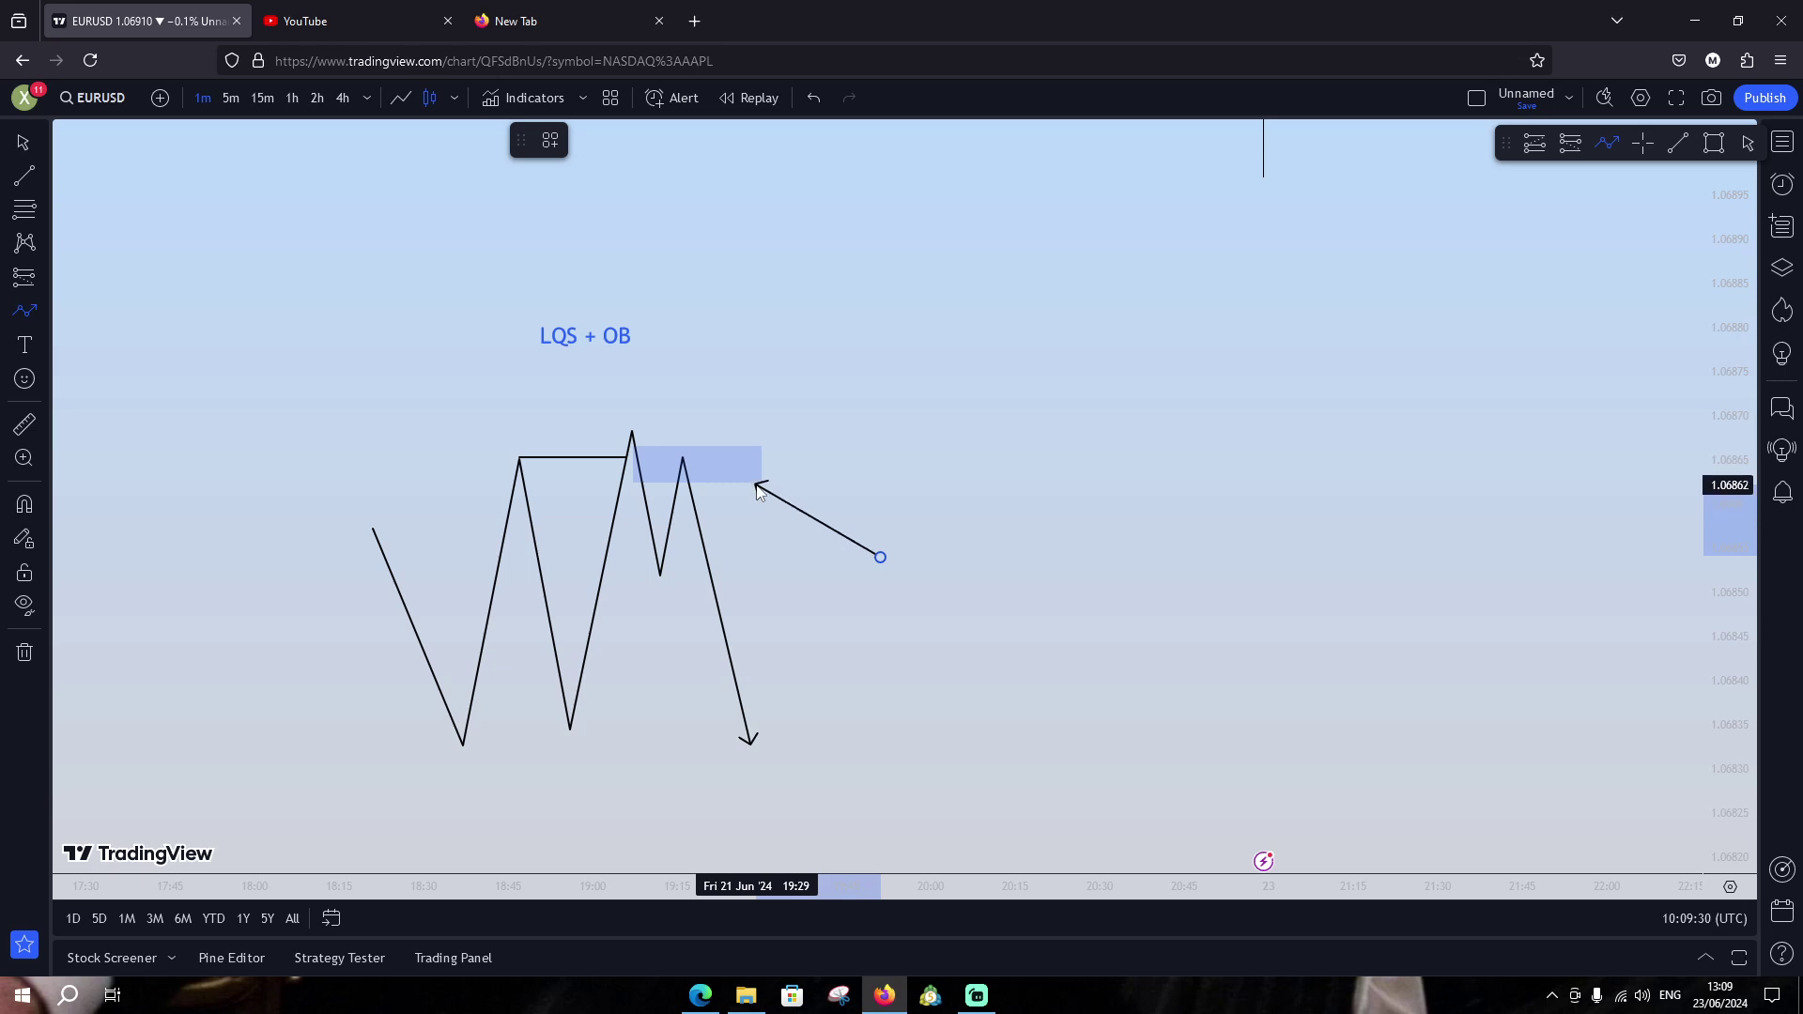
left_click(920, 482)
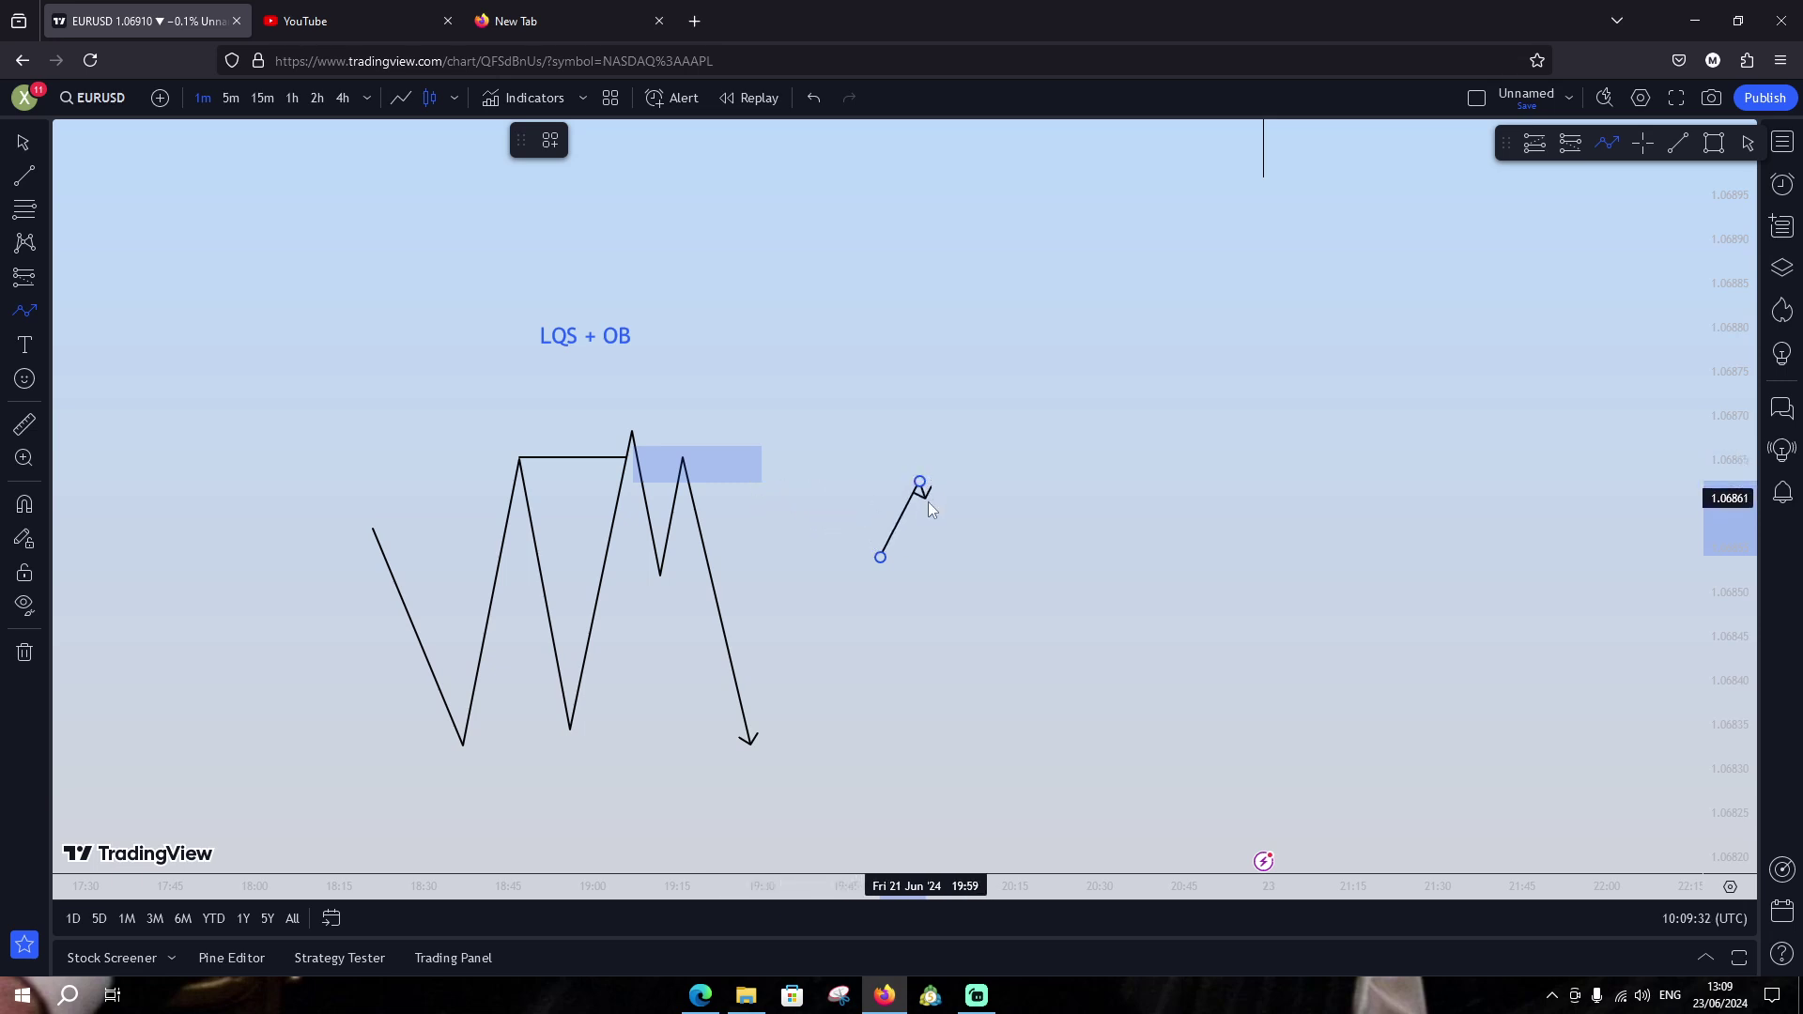
left_click(931, 524)
left_click(942, 475)
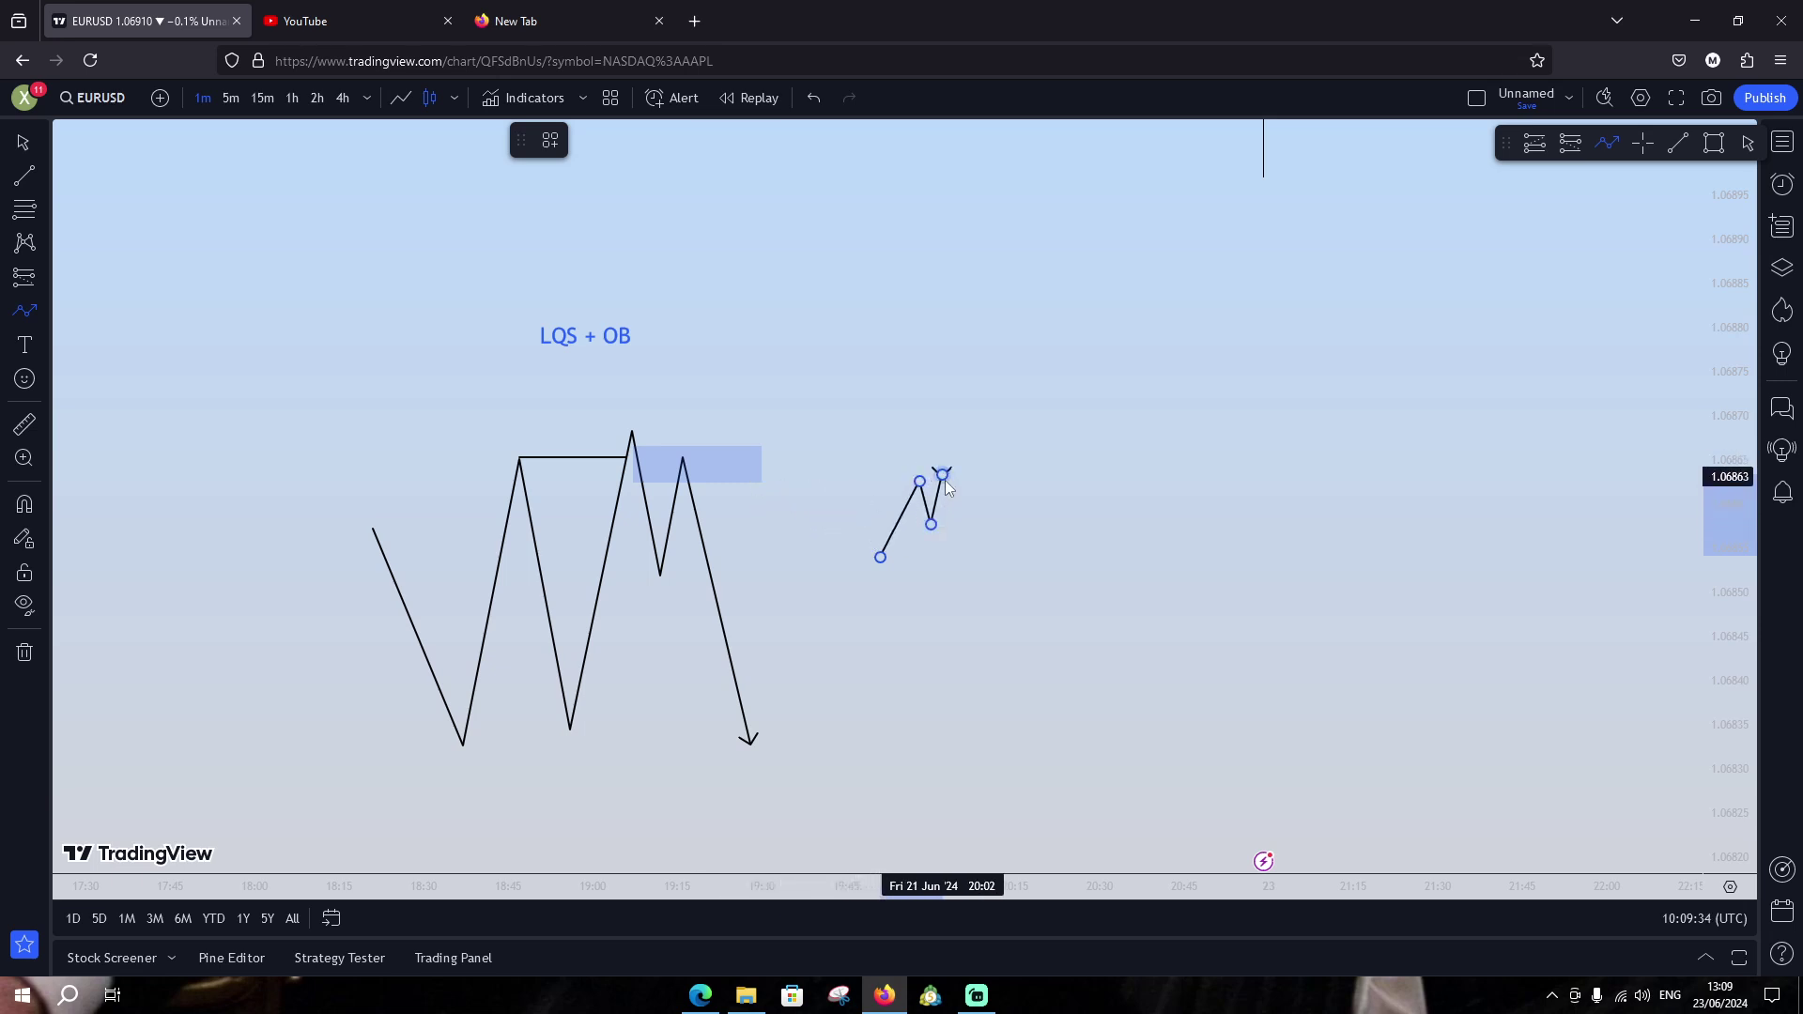
double_click(949, 559)
left_click(925, 548)
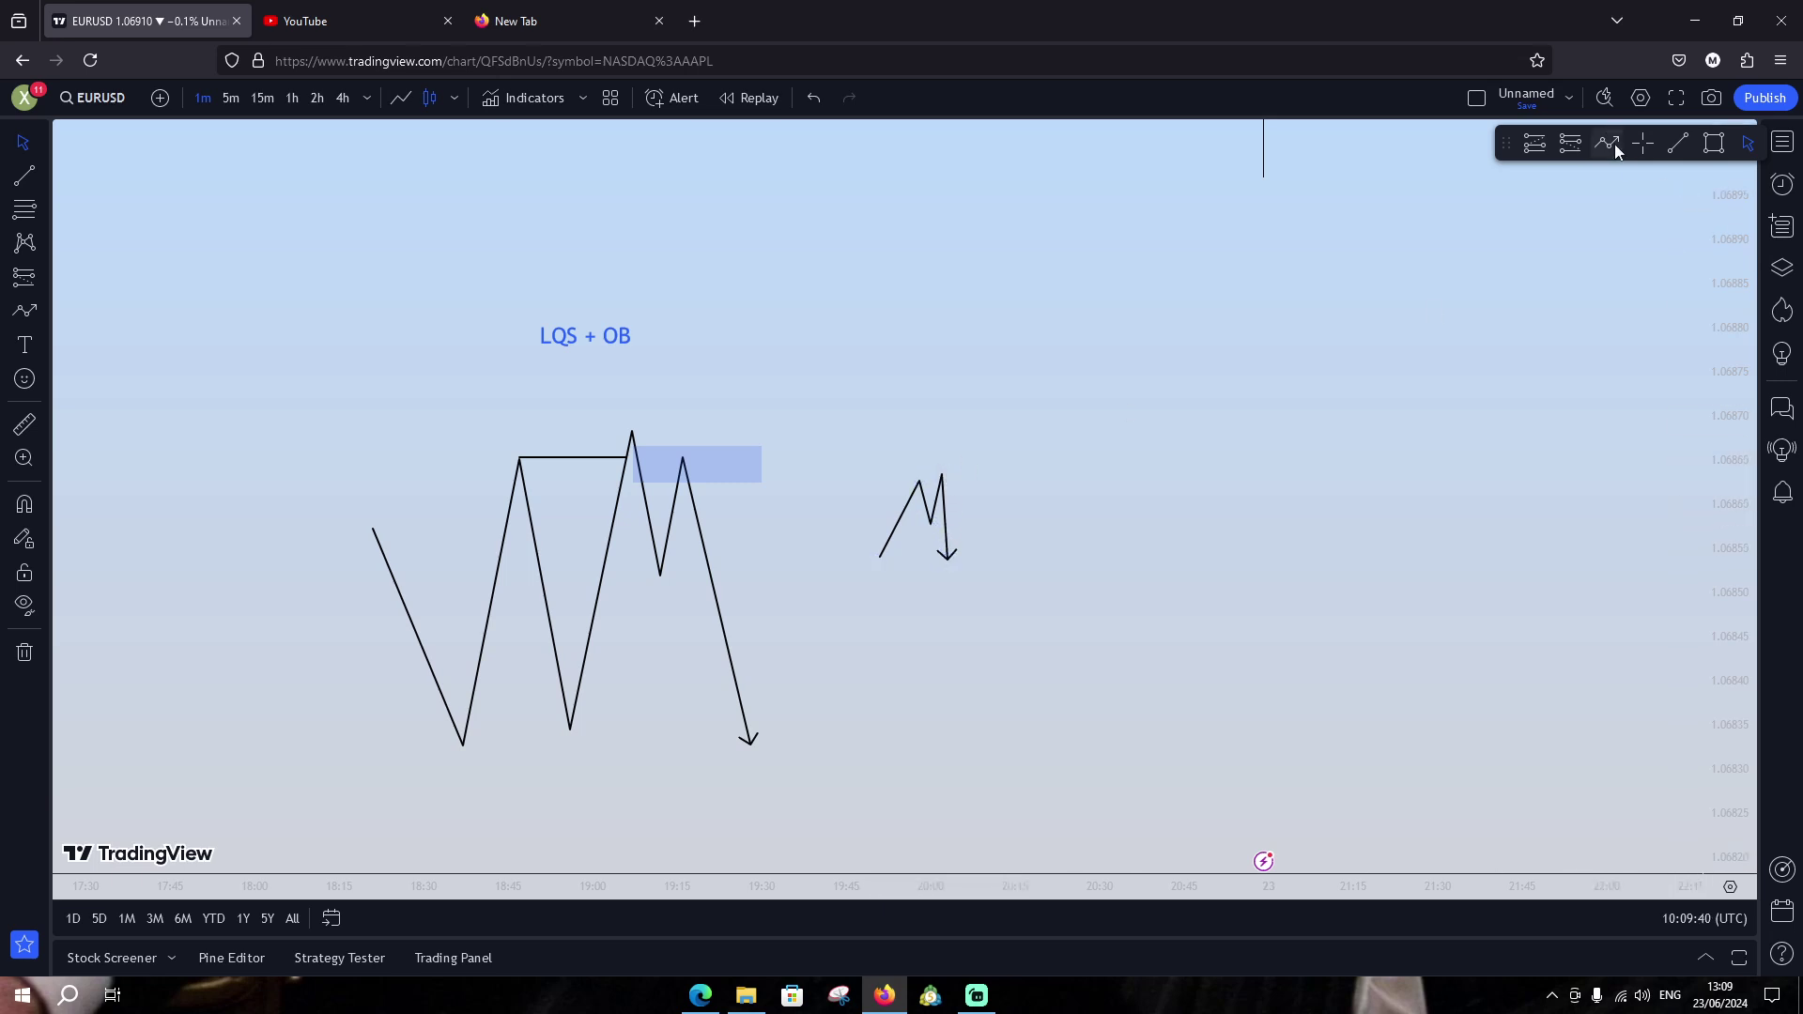
Place a short position on the order block with stop at 1.06867 and target near 1.06835
left_click(1569, 145)
left_click(942, 513)
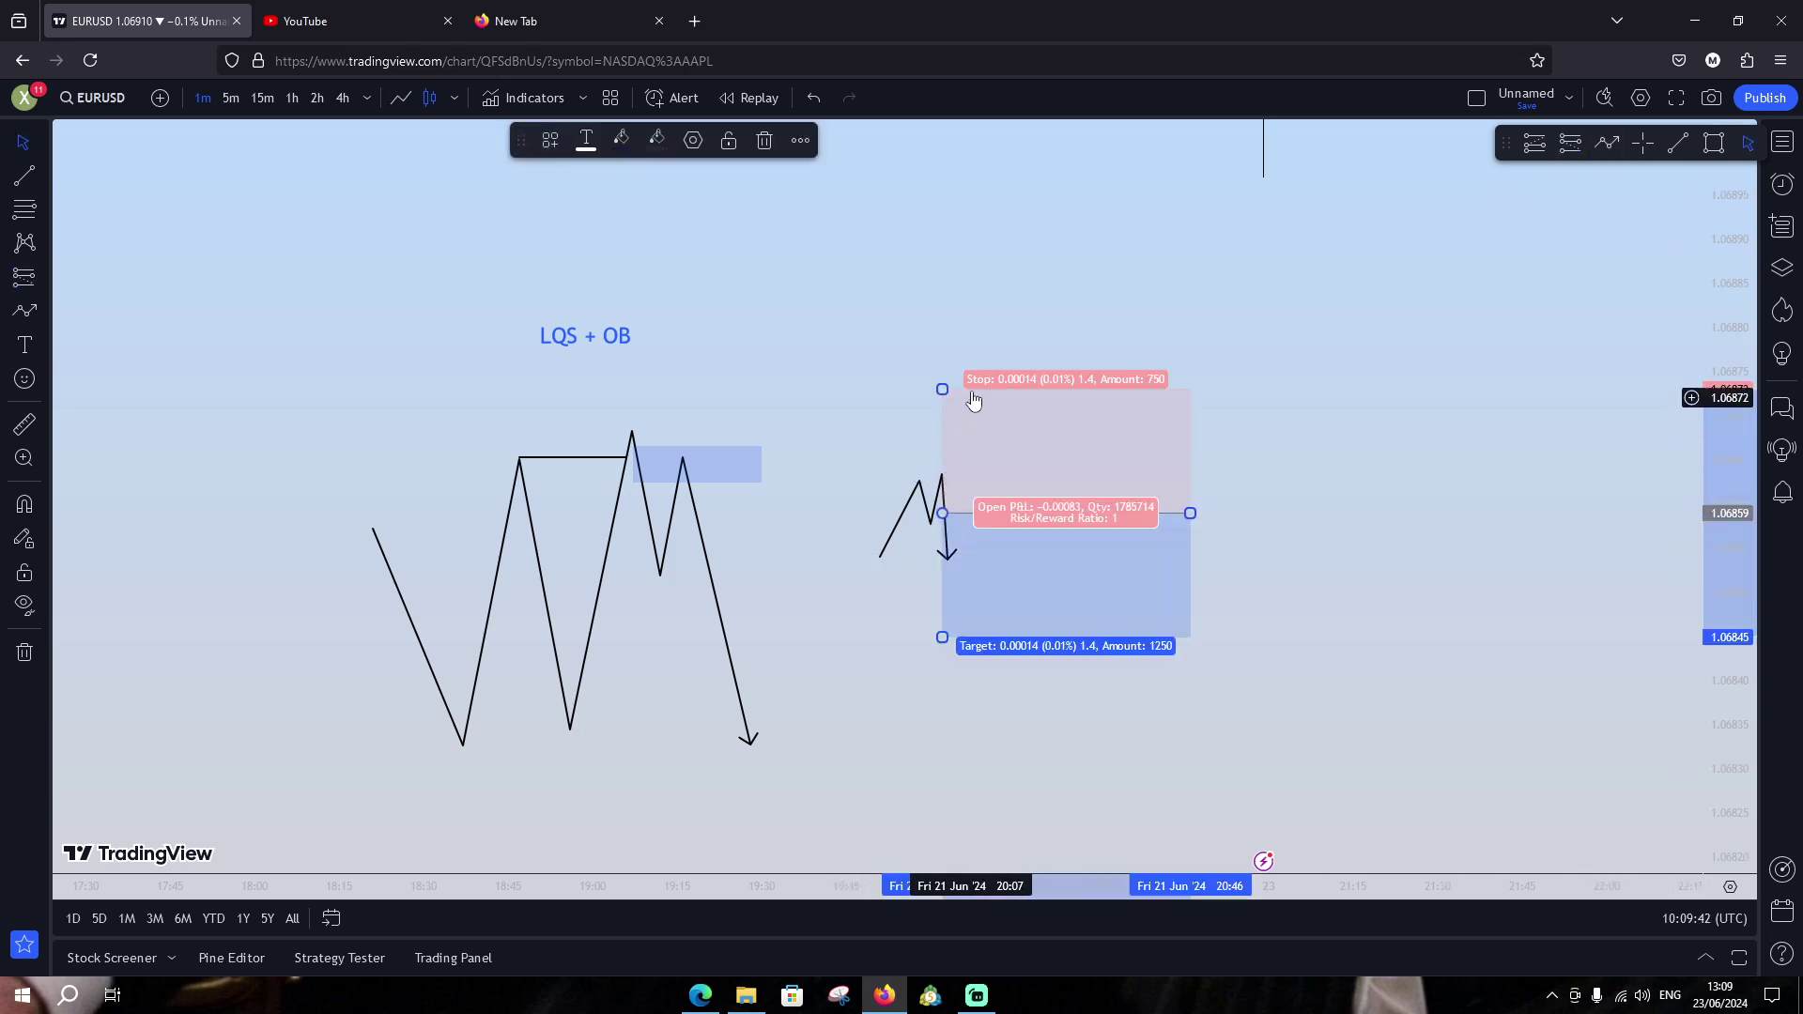
left_click_drag(943, 389, 942, 443)
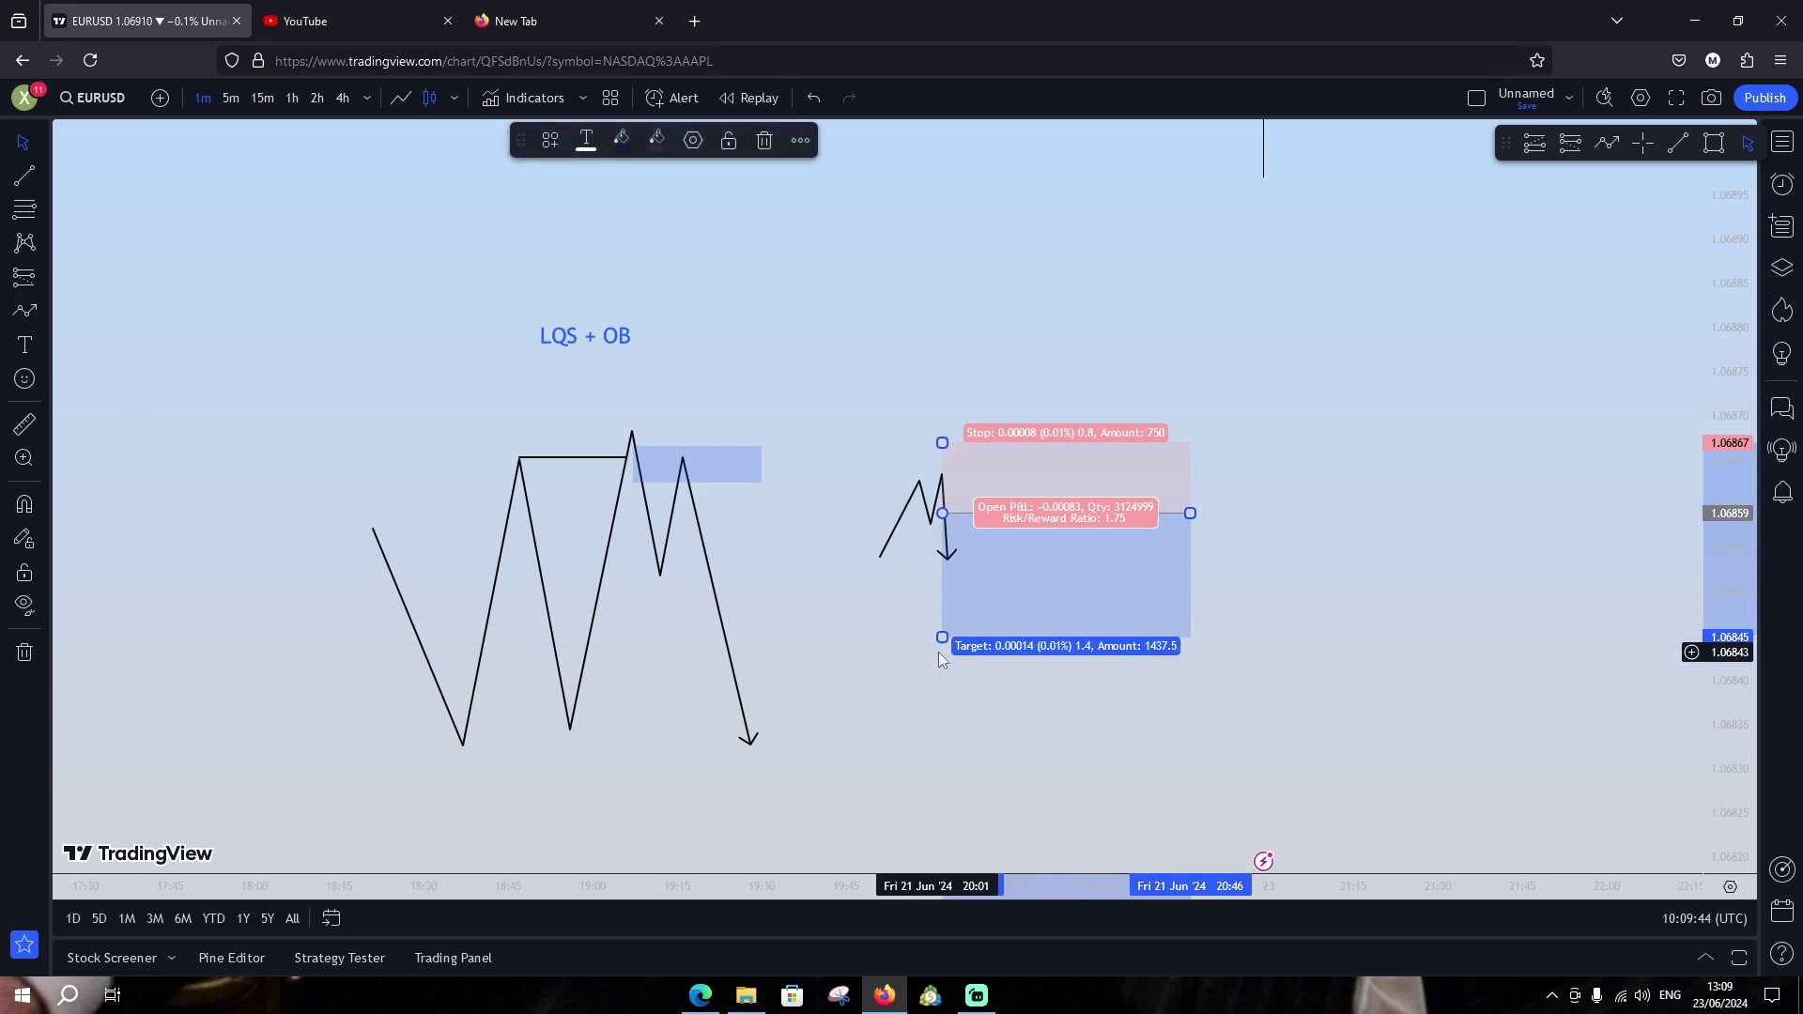
left_click_drag(942, 639, 810, 729)
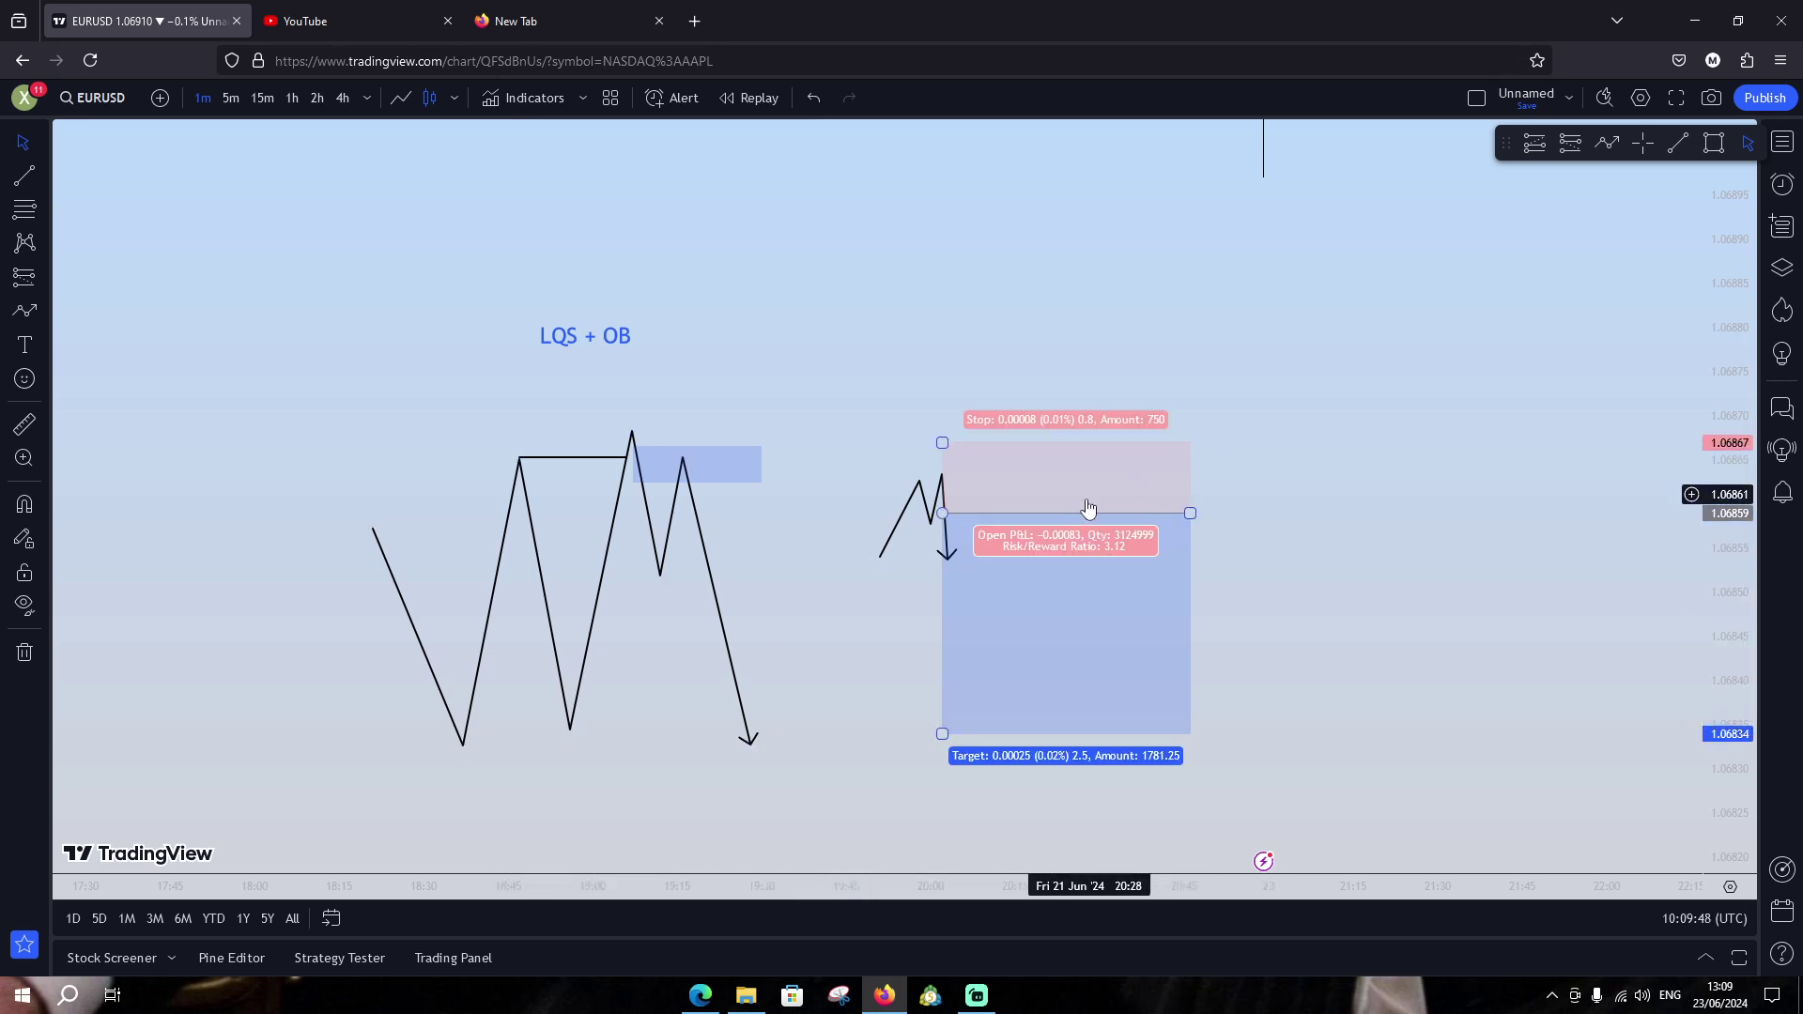
left_click_drag(1088, 508, 839, 482)
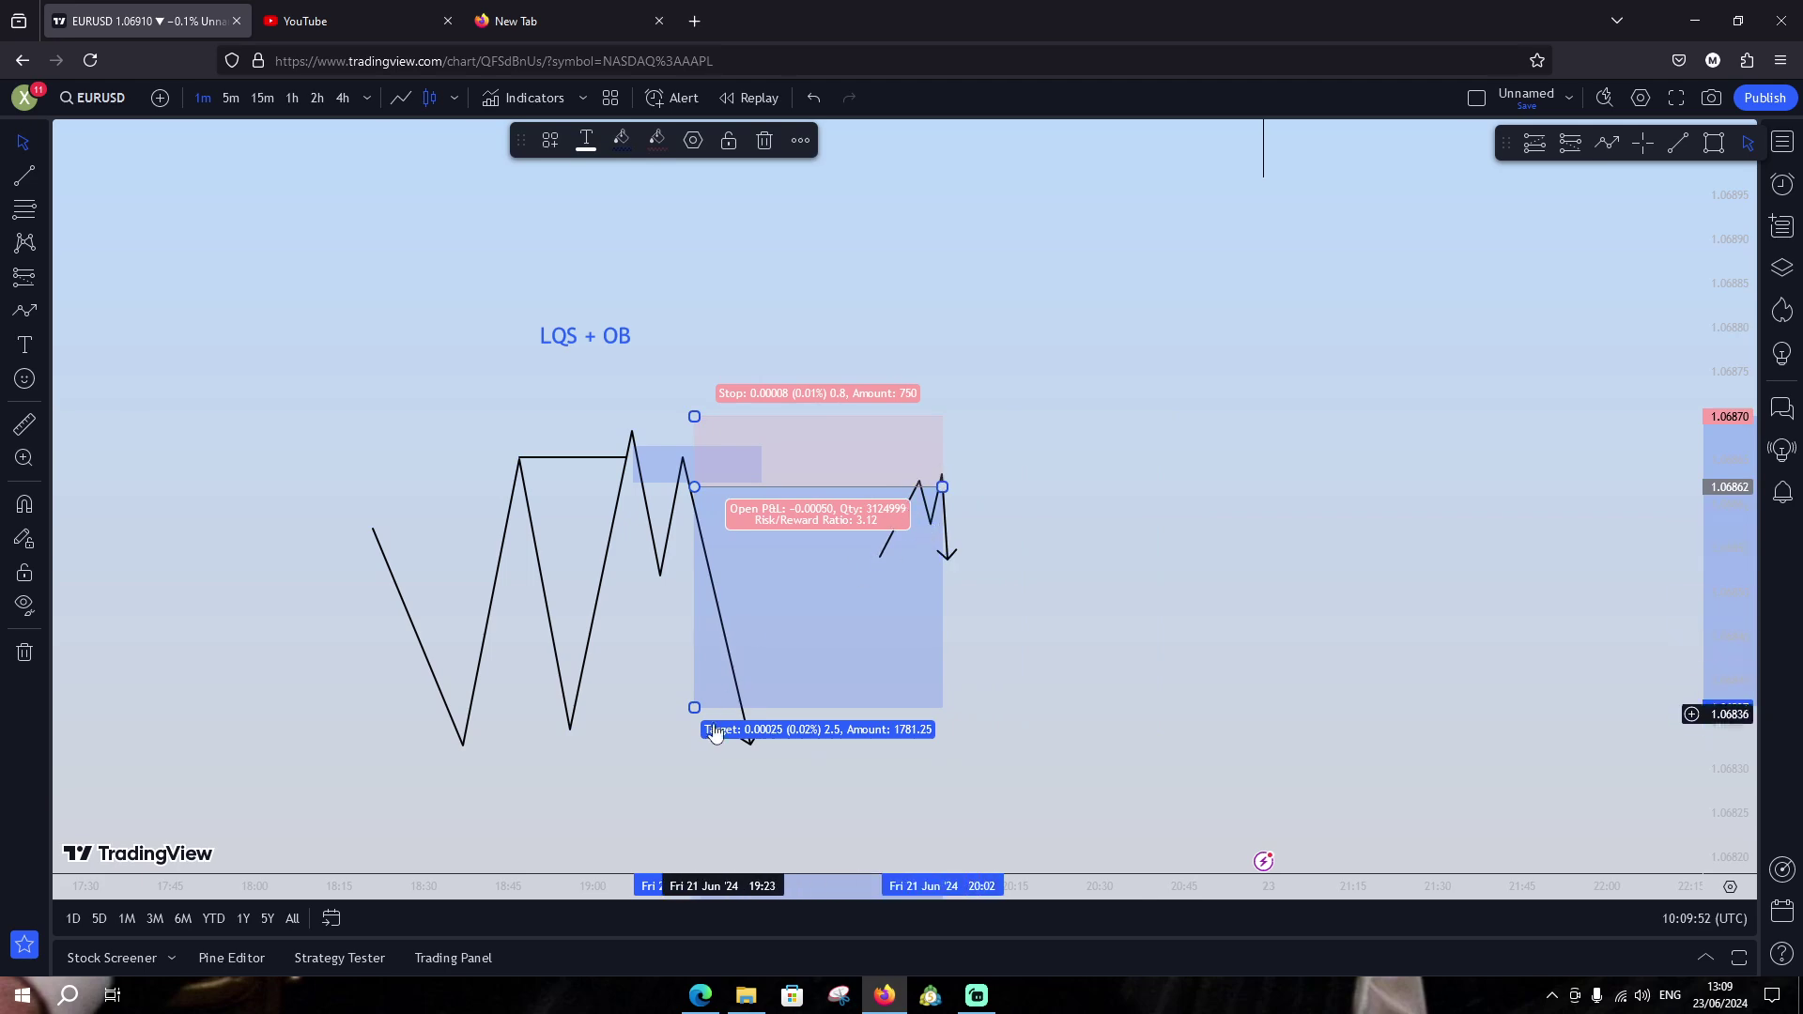
left_click_drag(714, 734, 714, 752)
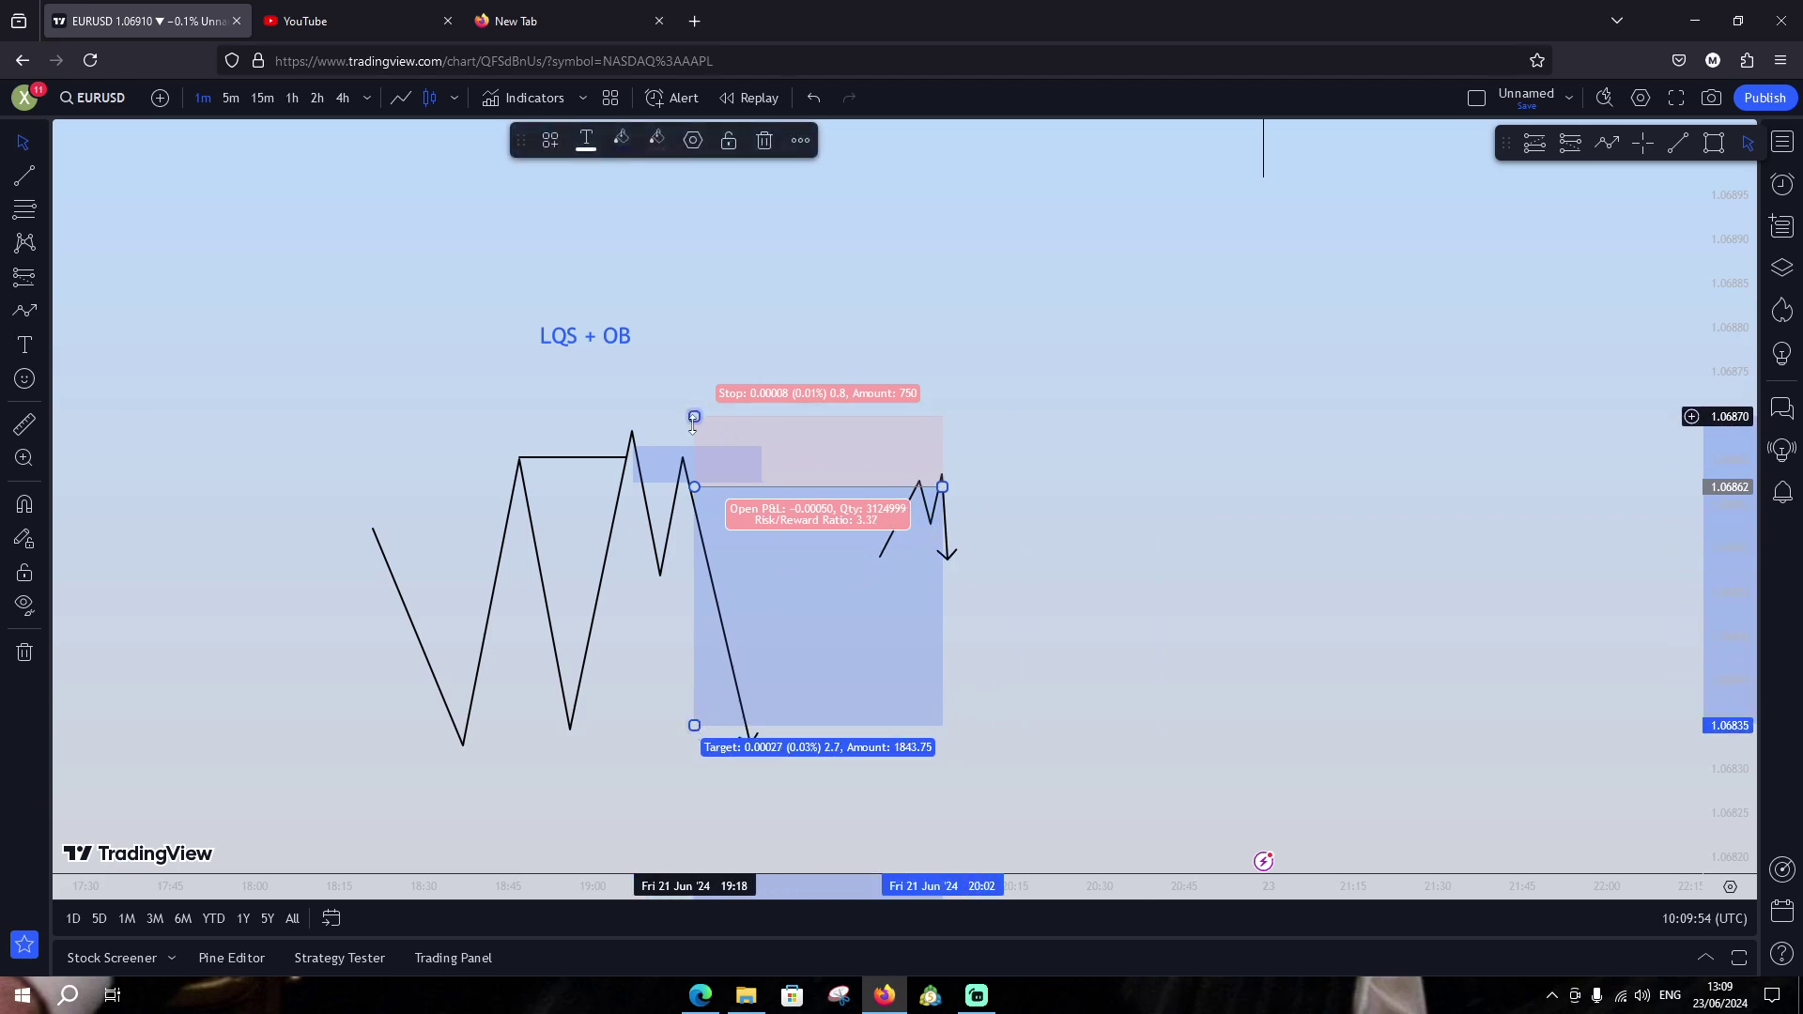
left_click_drag(694, 417, 690, 428)
left_click(697, 426)
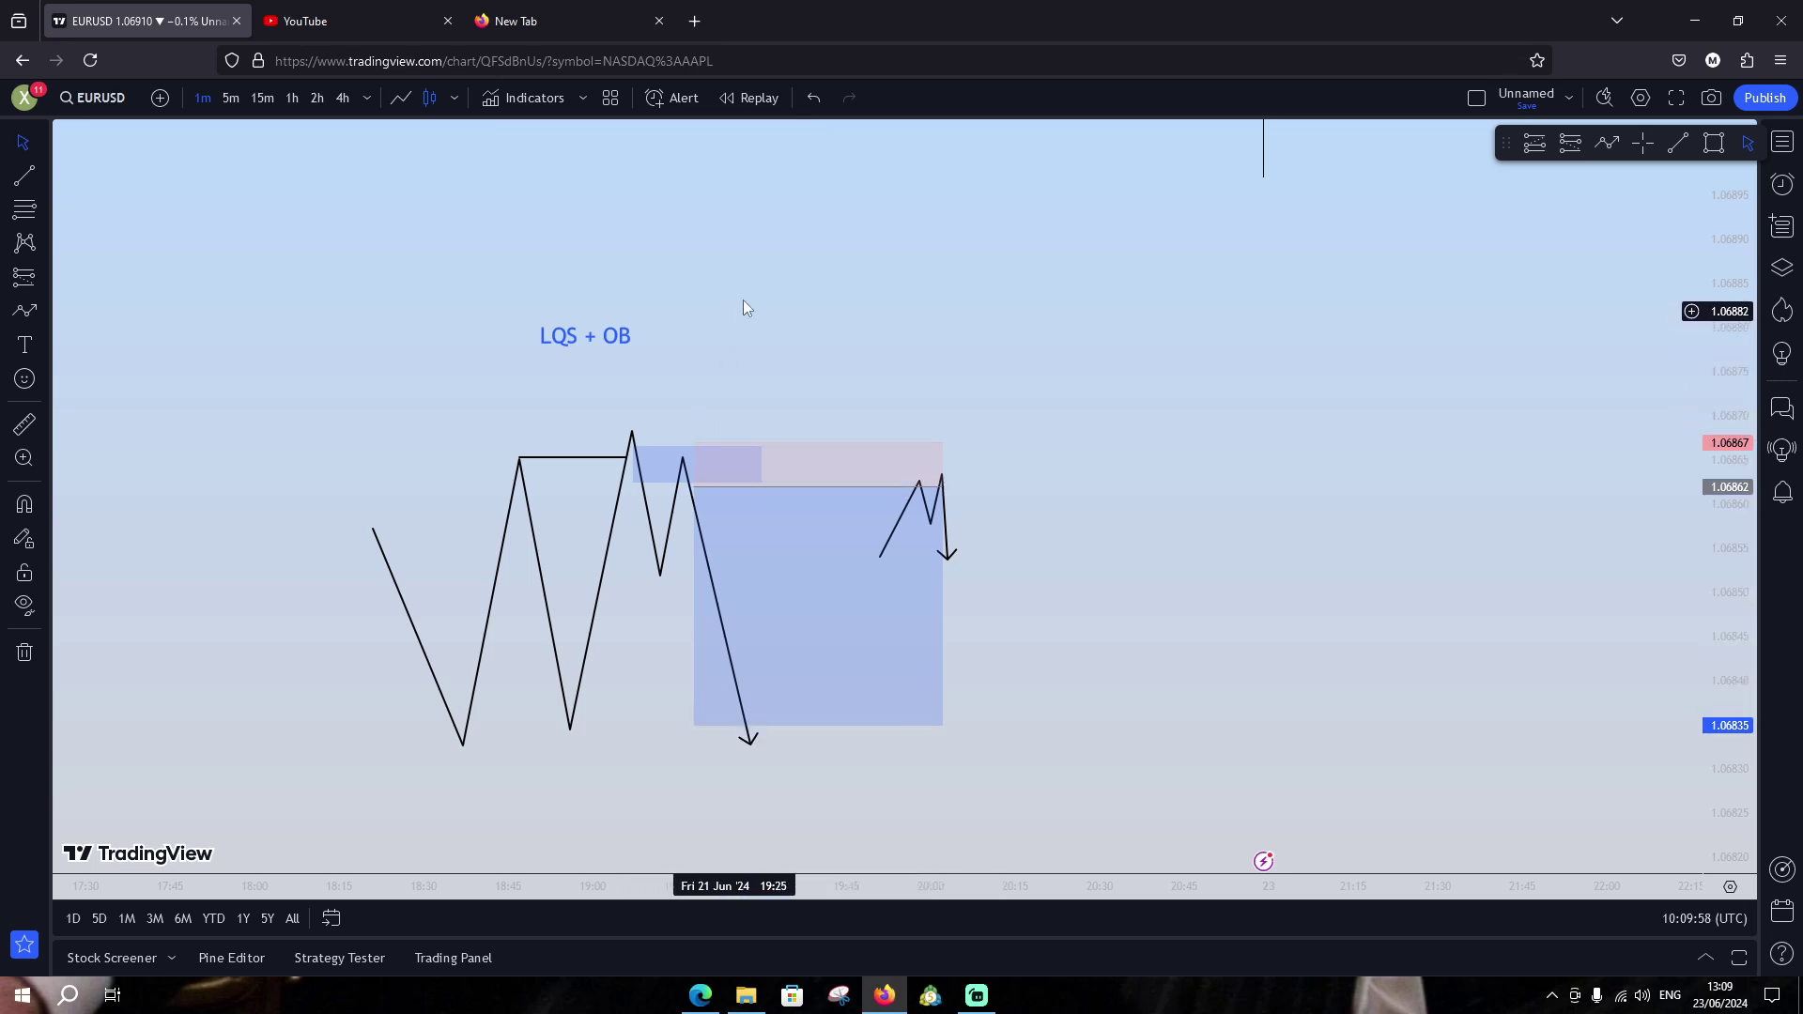
Pan the chart to centre the live EURUSD candles beneath the sweep line and order-block box
left_click_drag(741, 306, 745, 890)
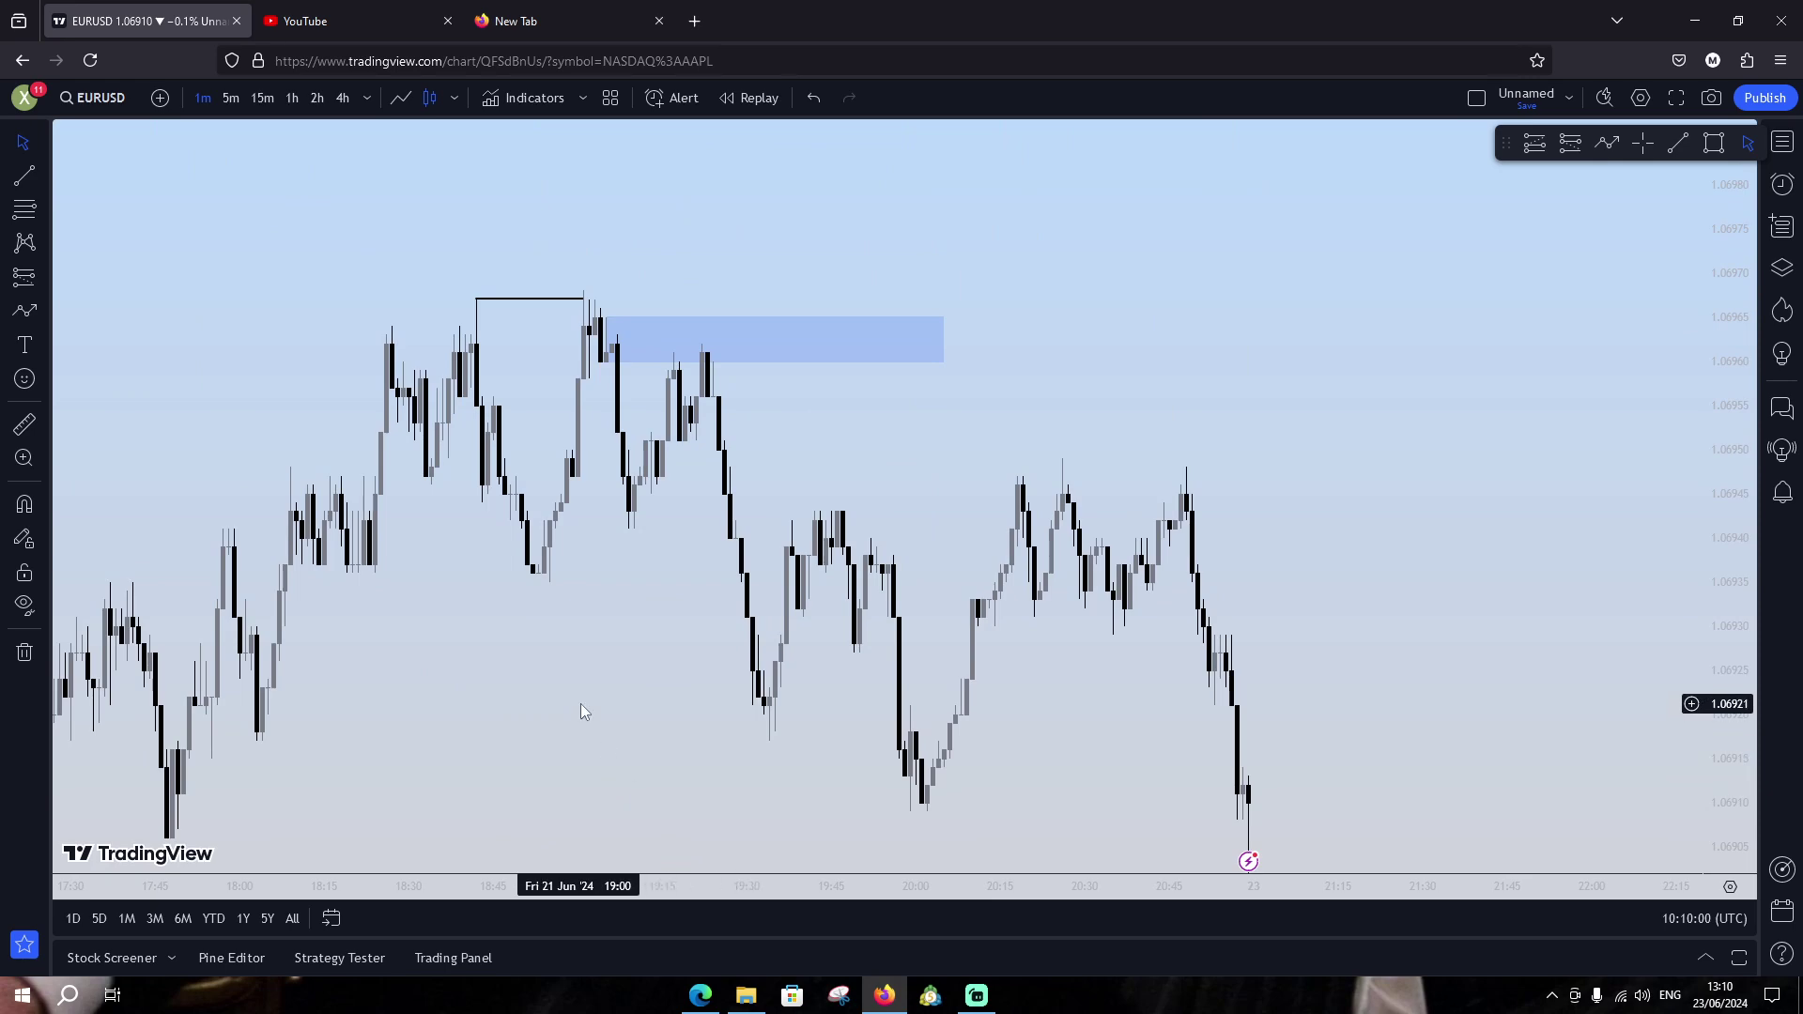
left_click_drag(581, 703, 621, 869)
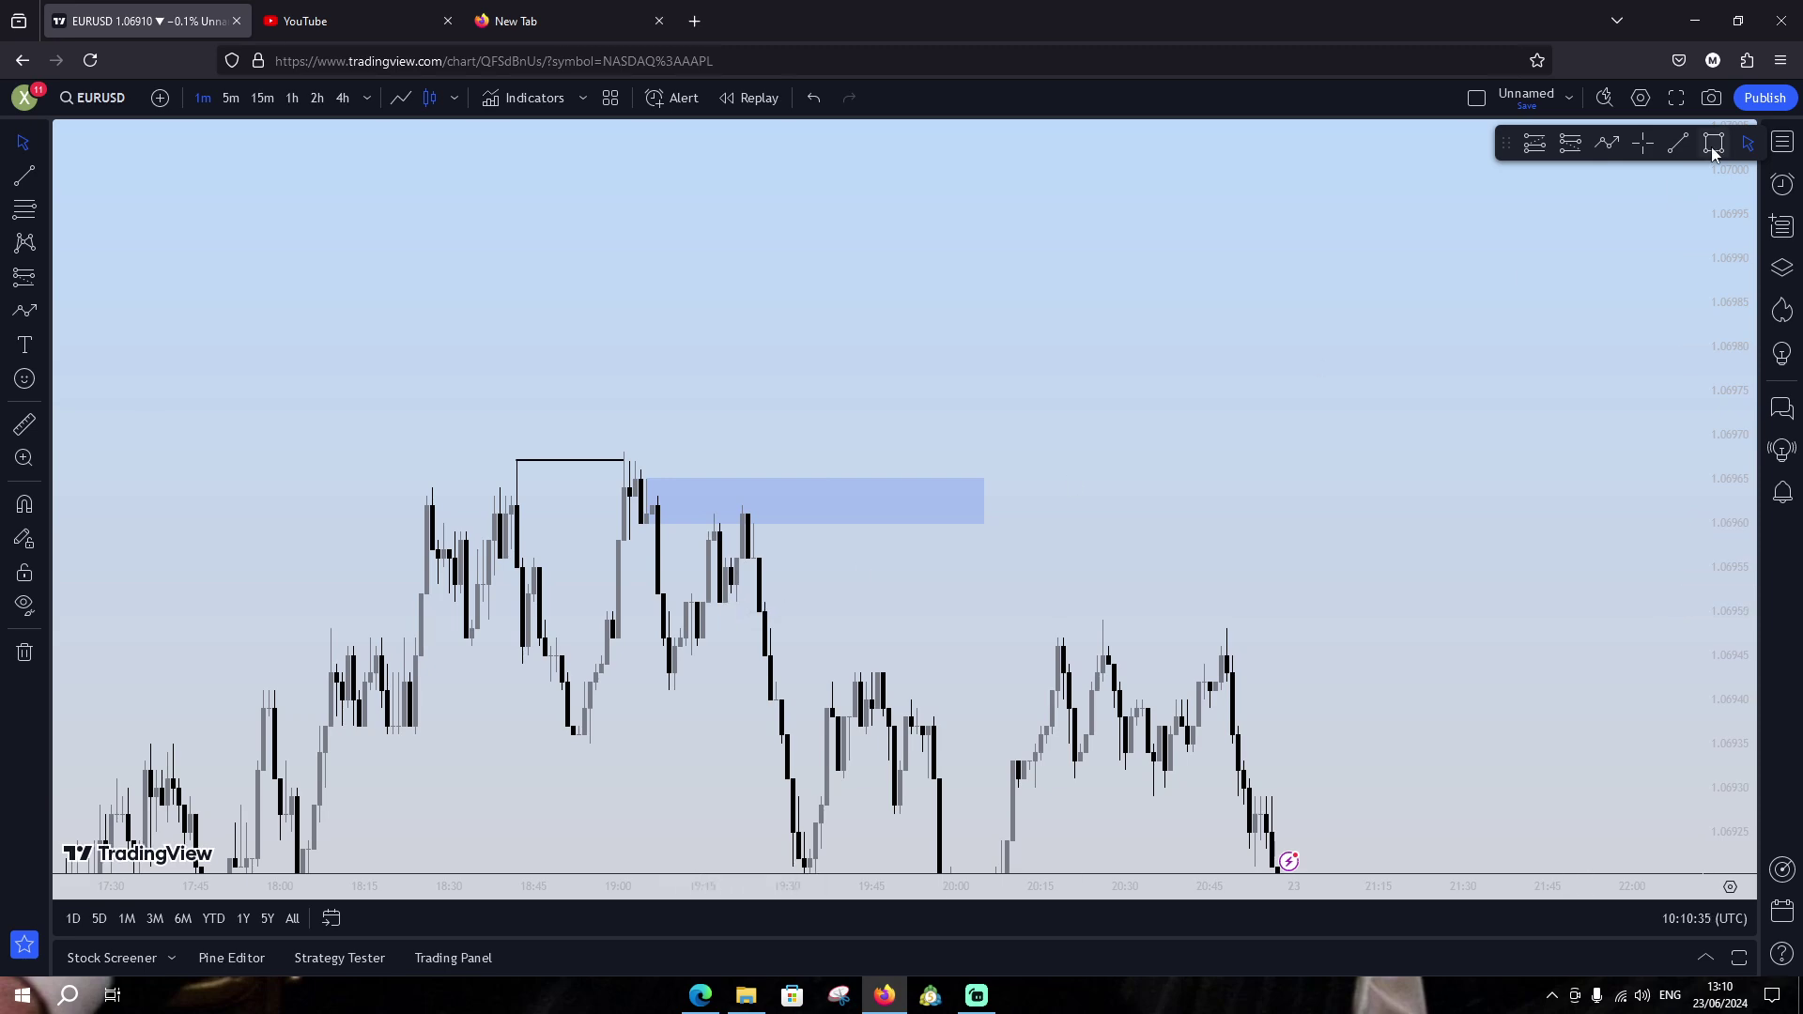
left_click(1570, 143)
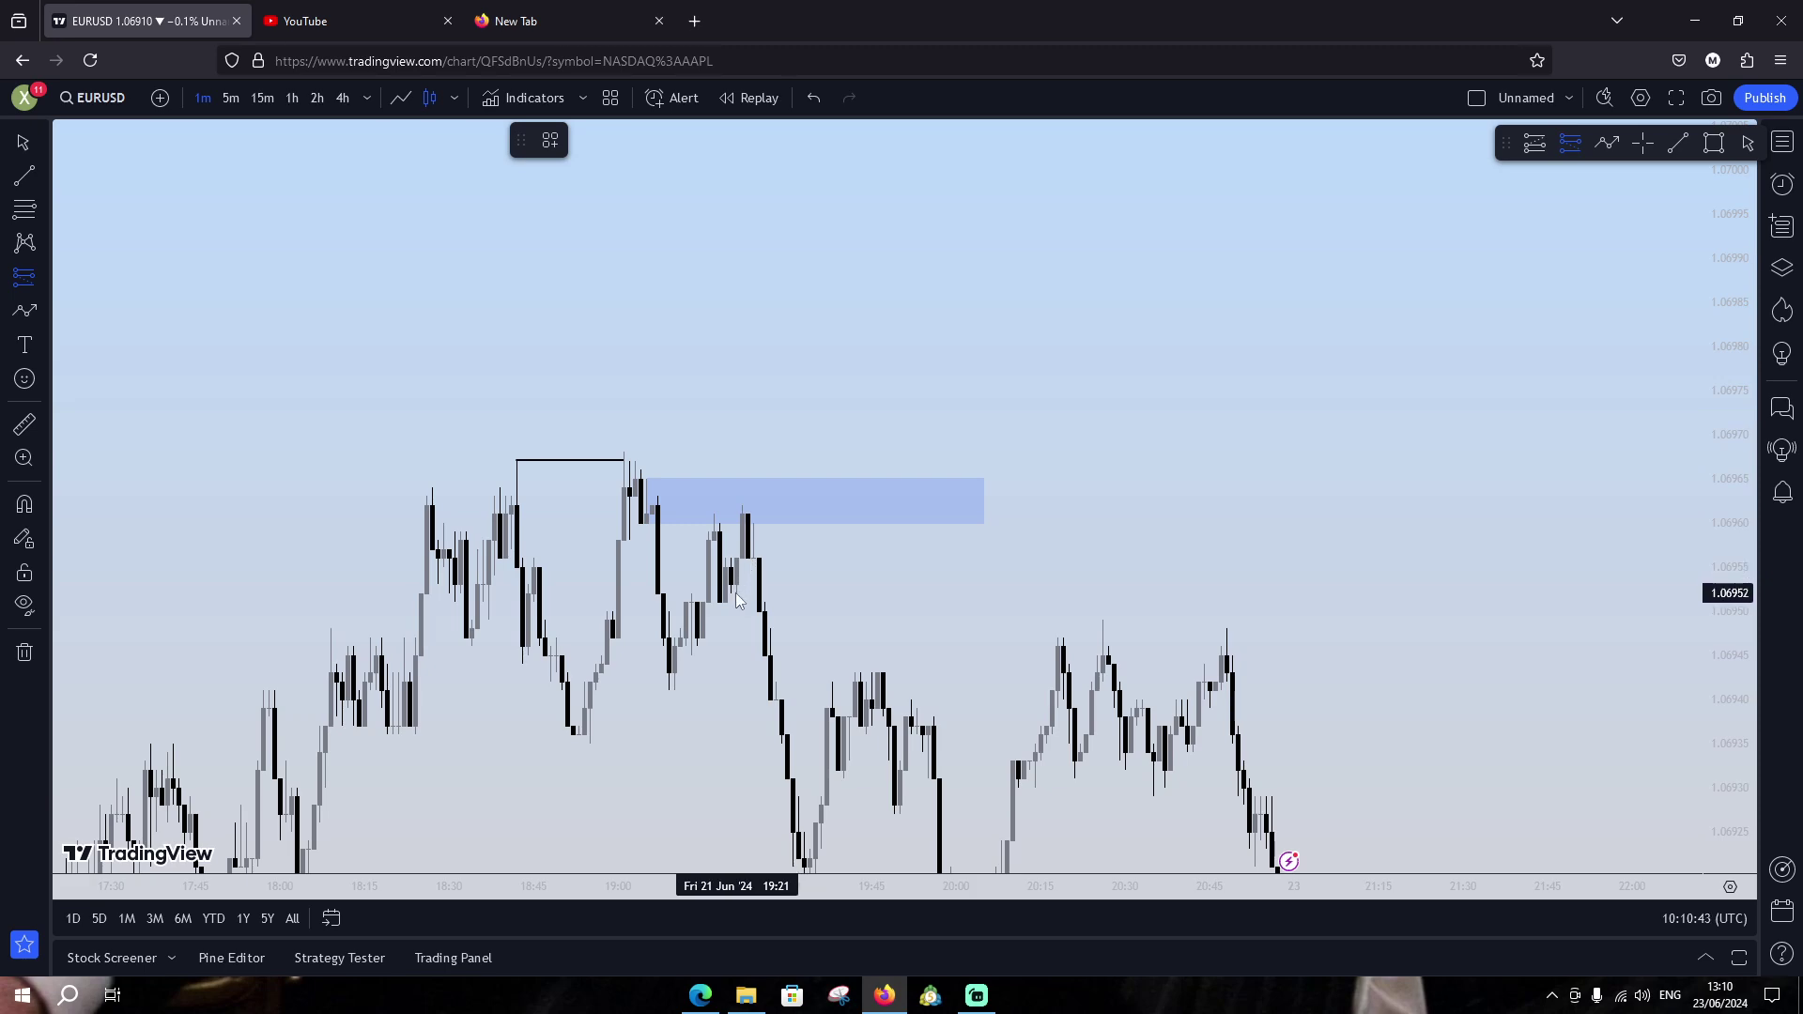
Place a short position below the order block and raise its target to 1.06942
left_click(738, 595)
left_click_drag(739, 595, 739, 603)
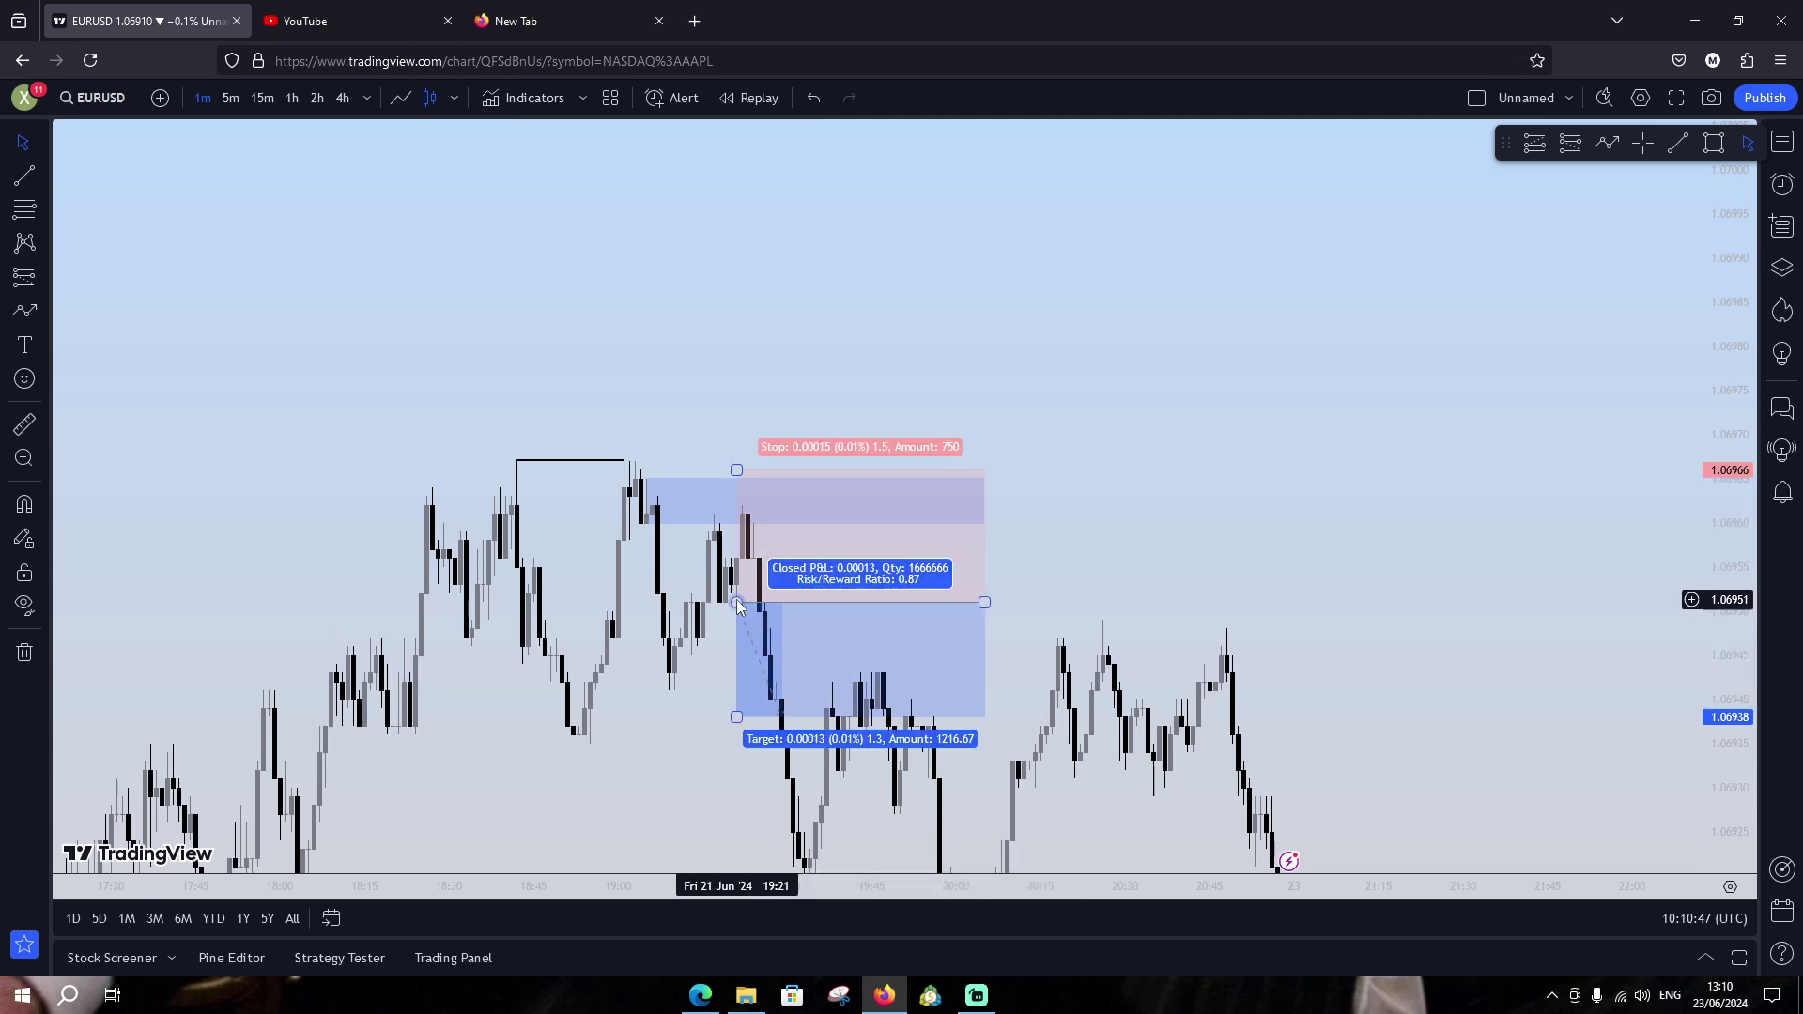
left_click(746, 486)
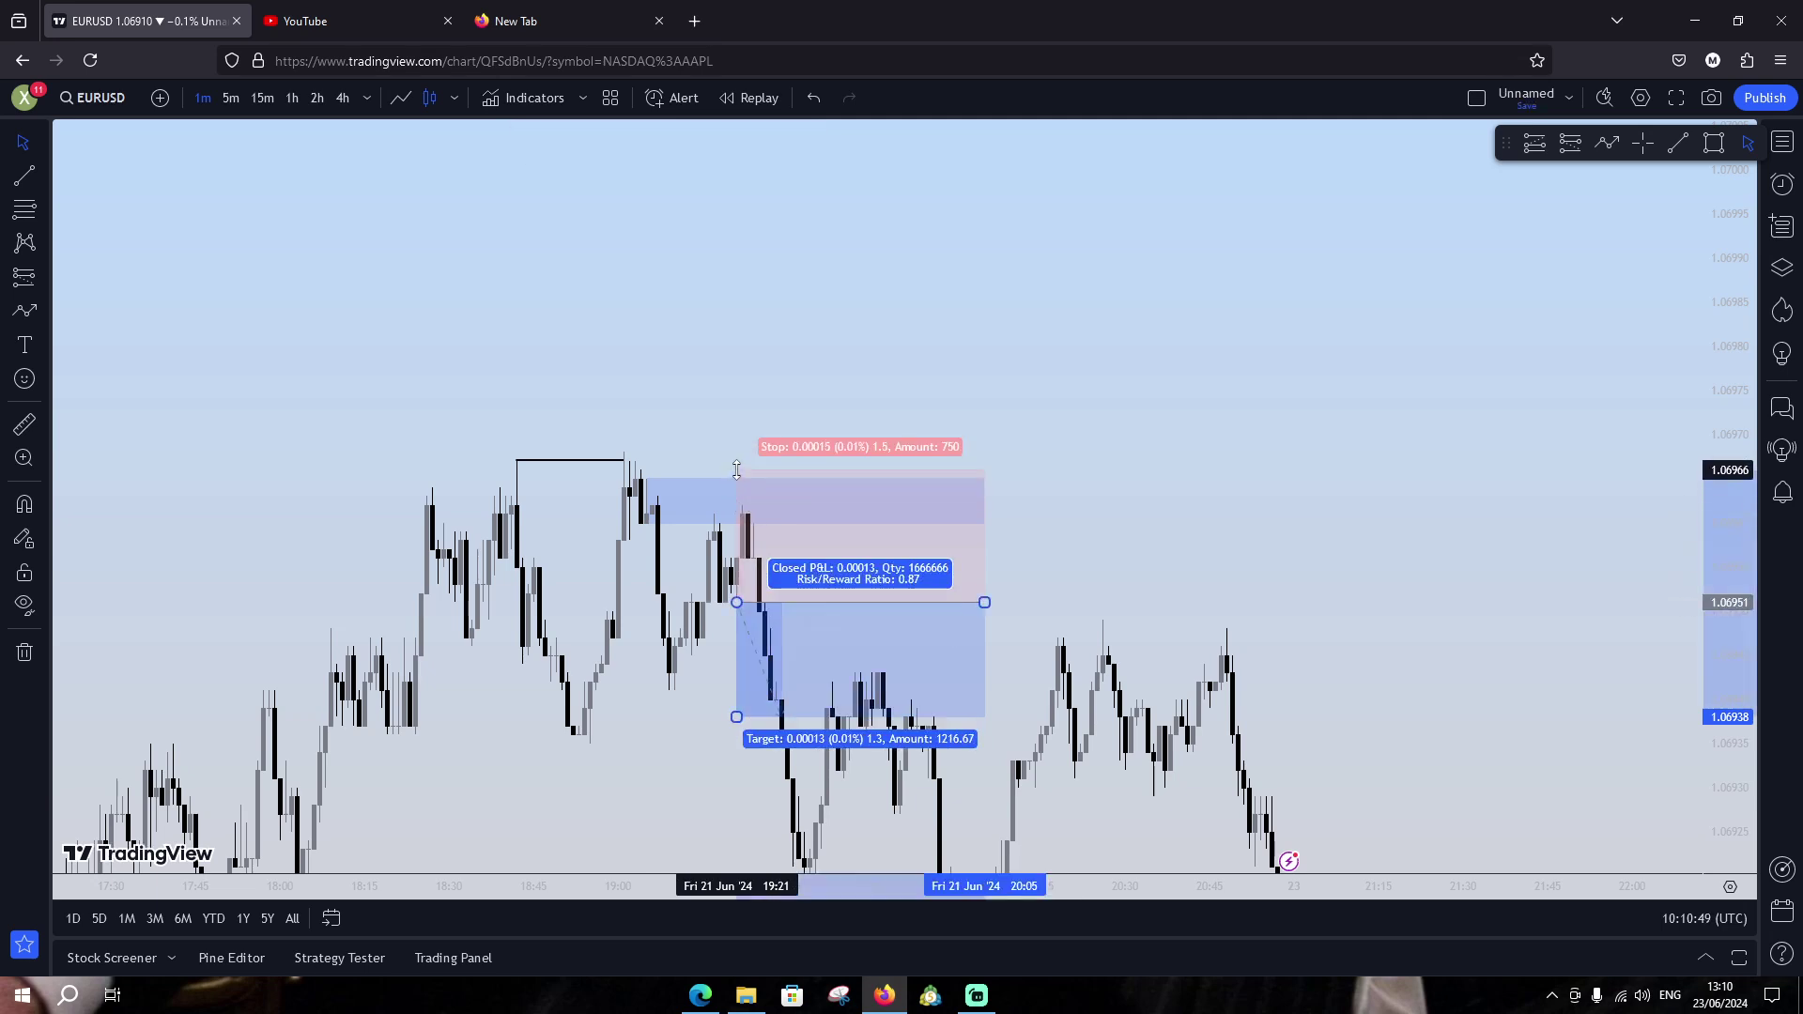
left_click_drag(737, 716, 736, 682)
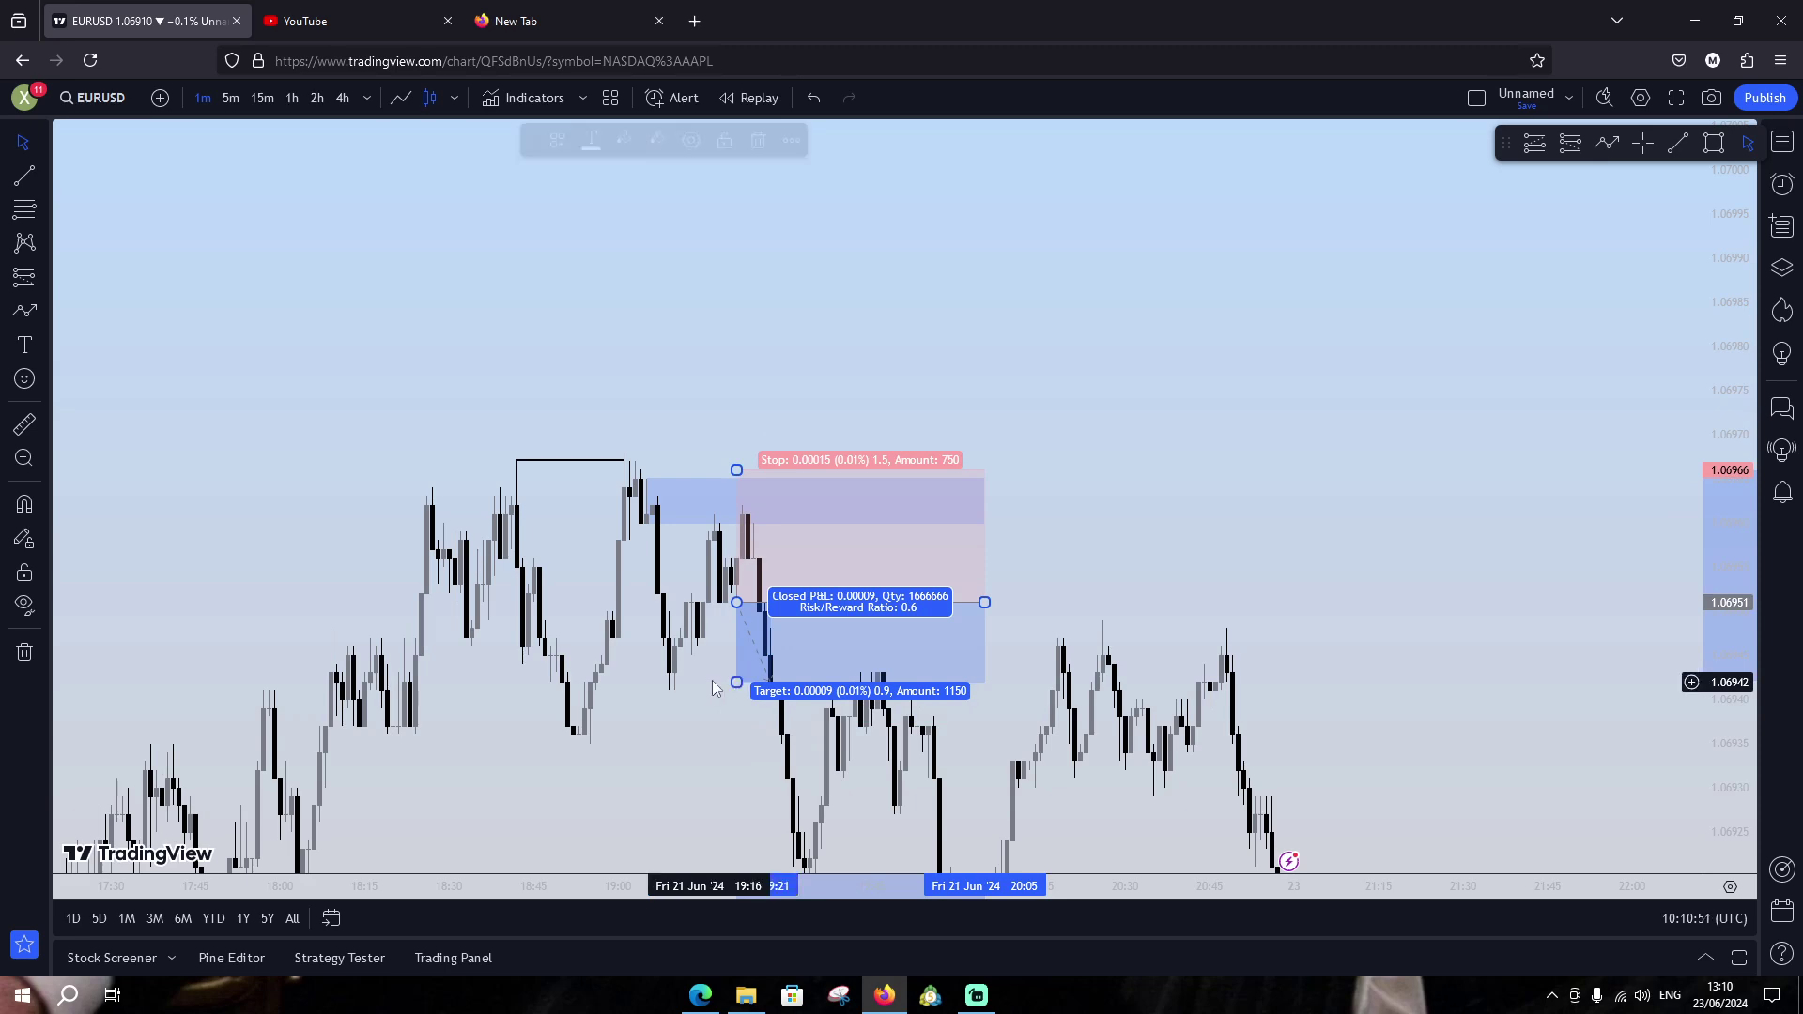
Draw horizontal lines at the target level and under earlier lows, then nudge entry to 1.06953
left_click(1678, 142)
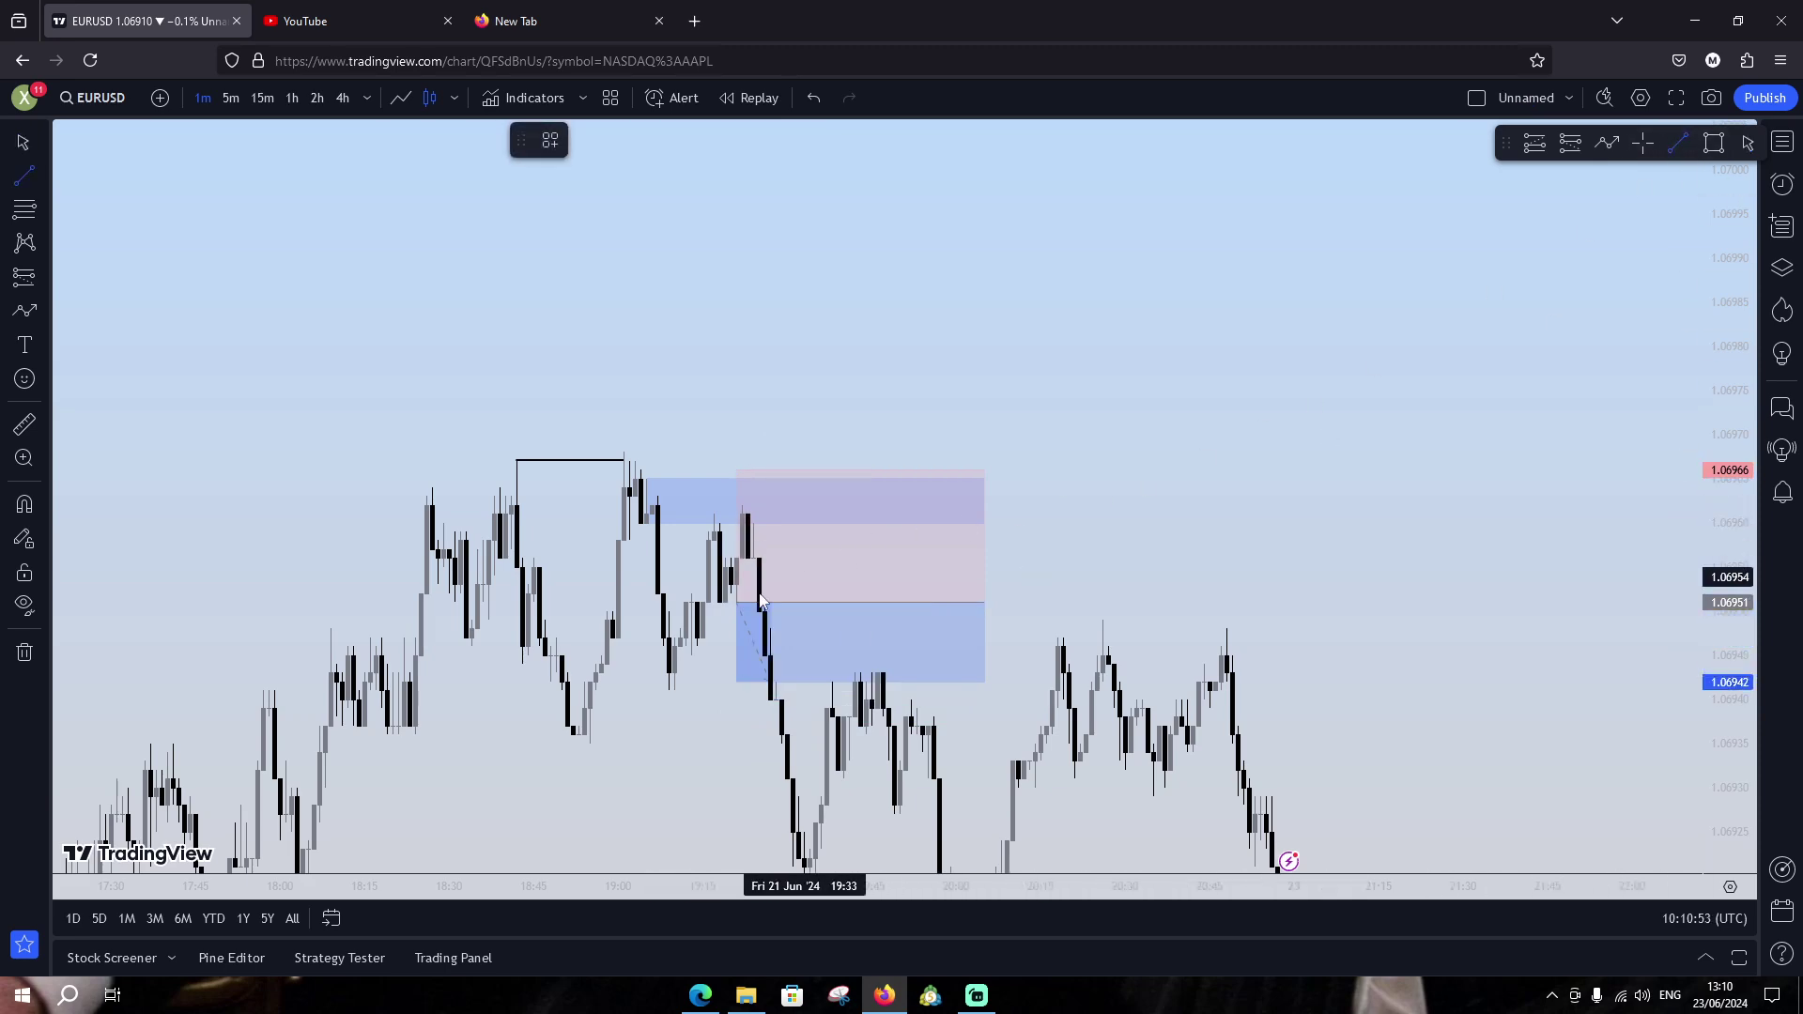
left_click_drag(660, 685, 967, 686)
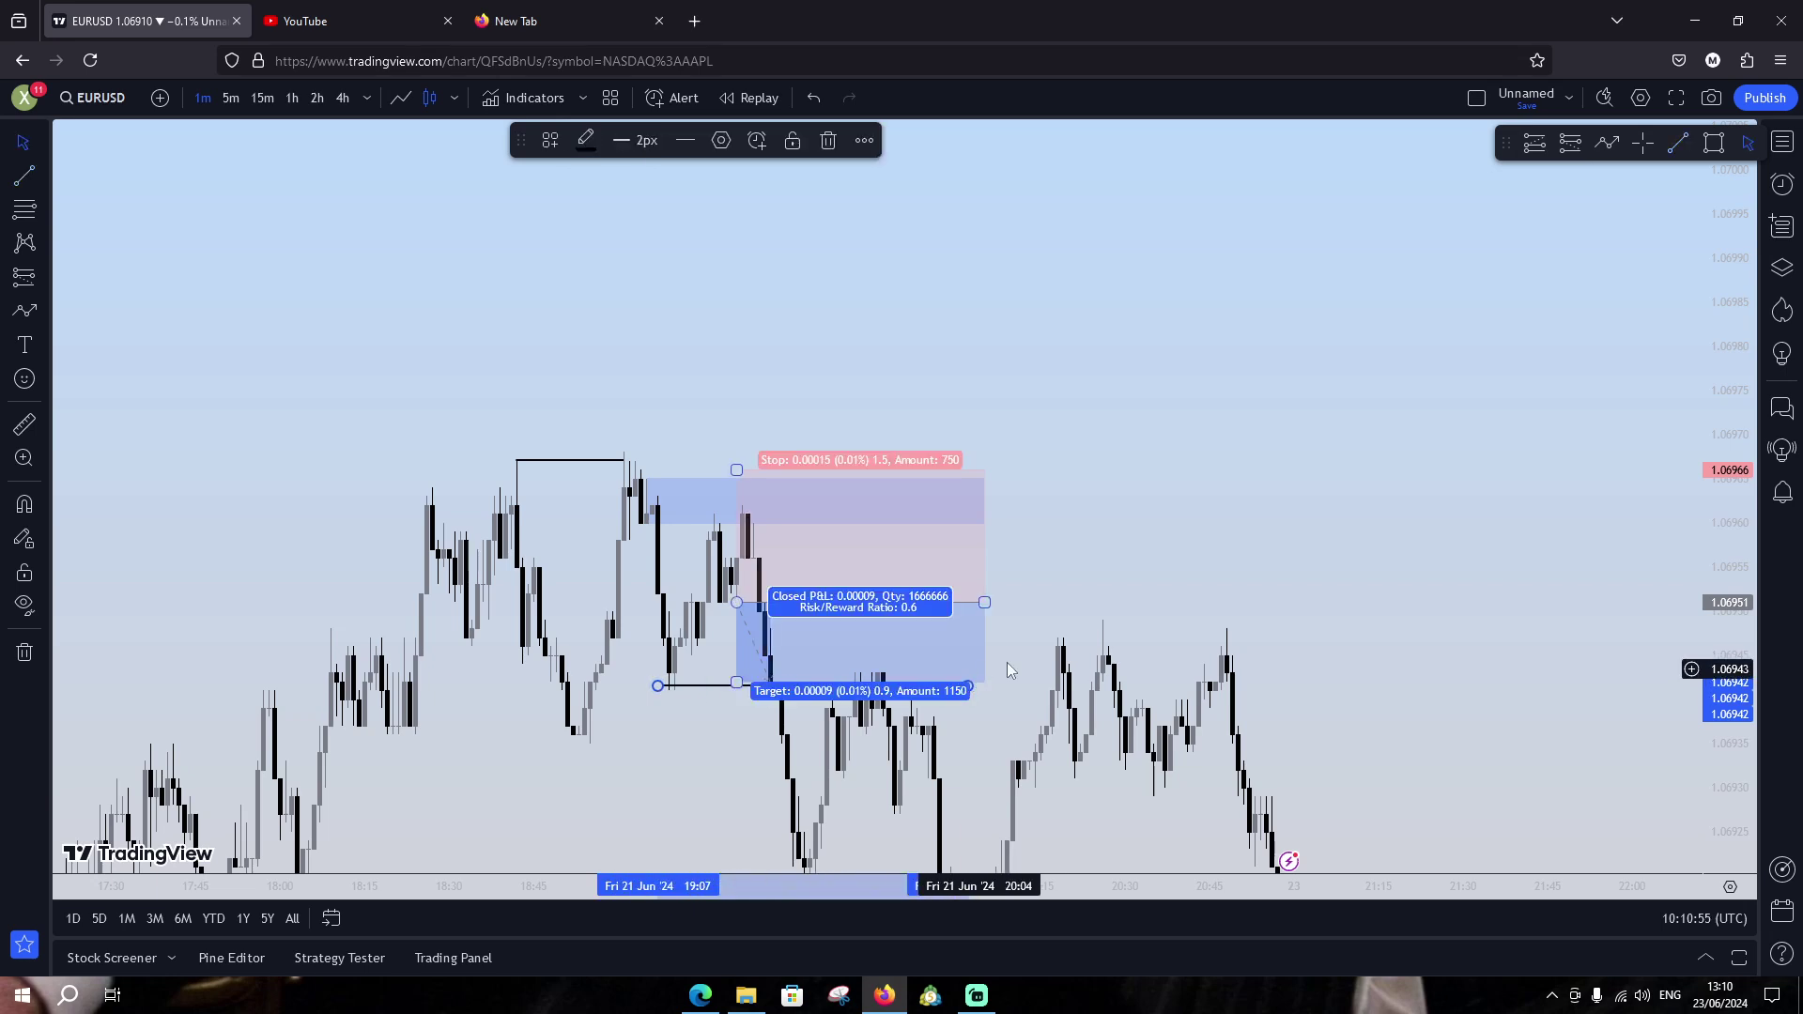
left_click(1678, 142)
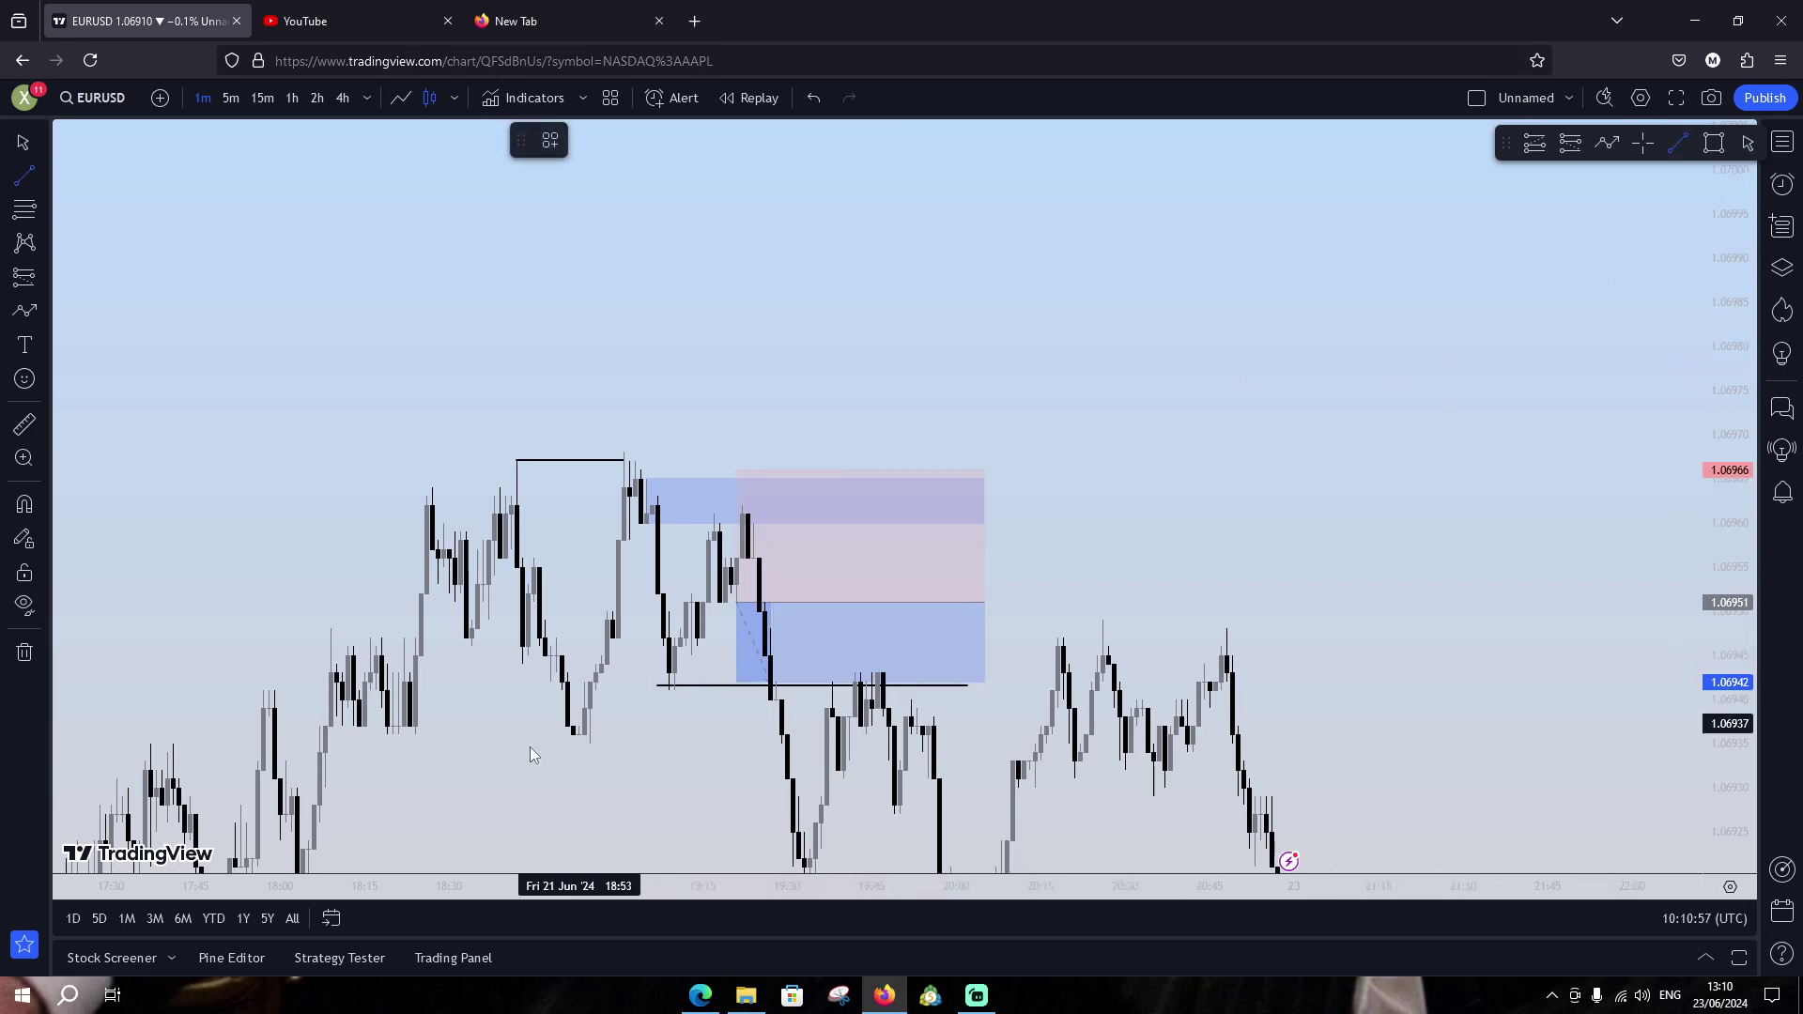
left_click_drag(570, 732, 916, 732)
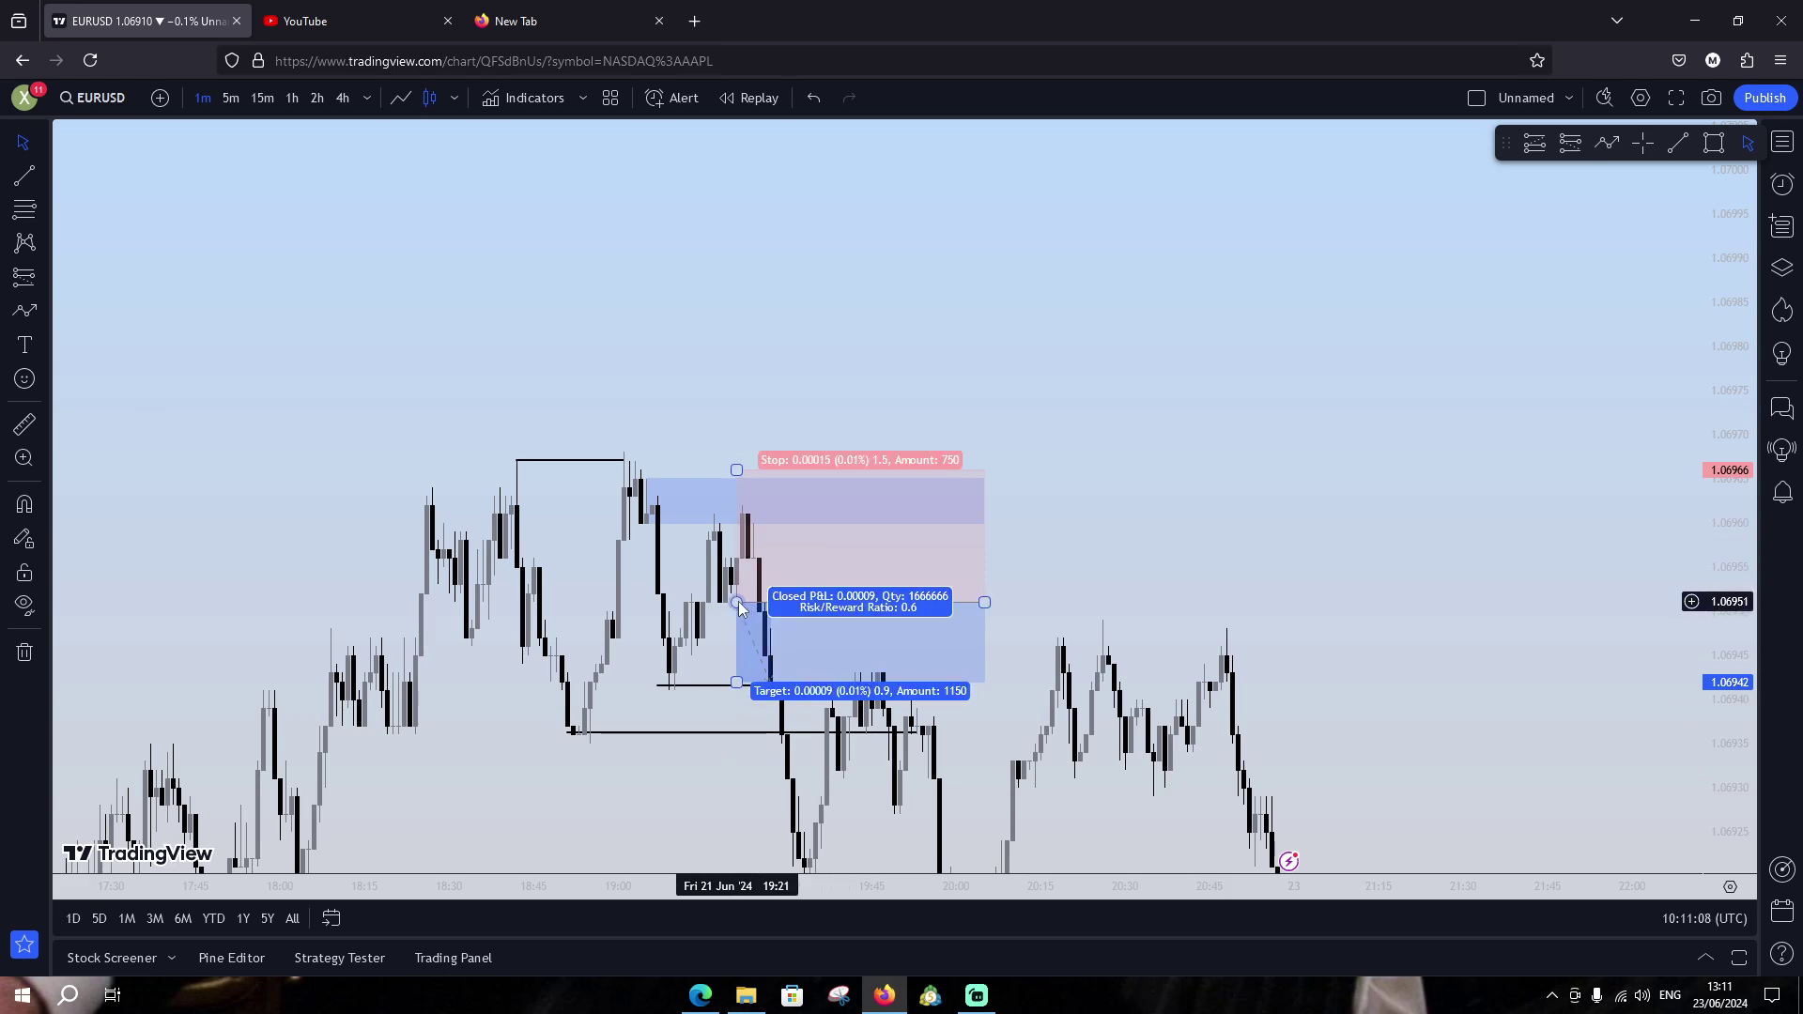
left_click_drag(732, 597, 739, 589)
left_click(706, 664)
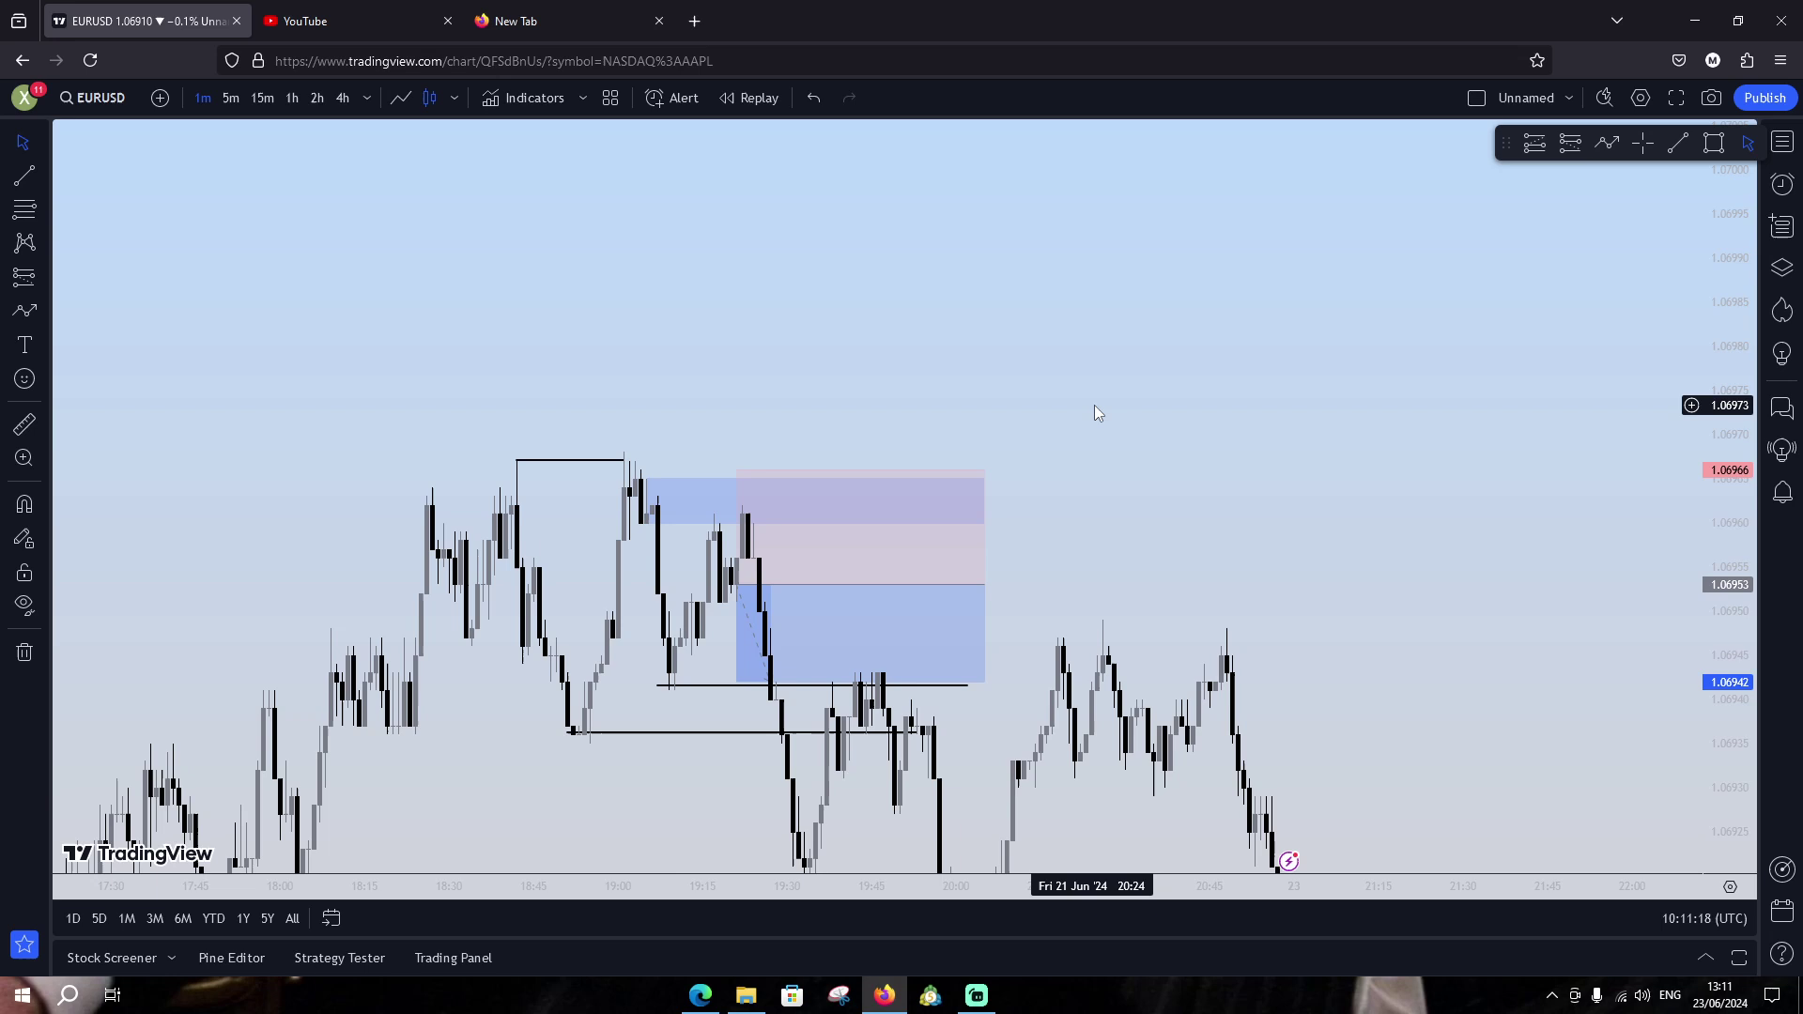
Pan to the later rally and draw a shaded order-block box across its swing highs
mouse_move(1095, 406)
left_mouse_down()
mouse_move(769, 375)
mouse_move(596, 310)
left_mouse_up()
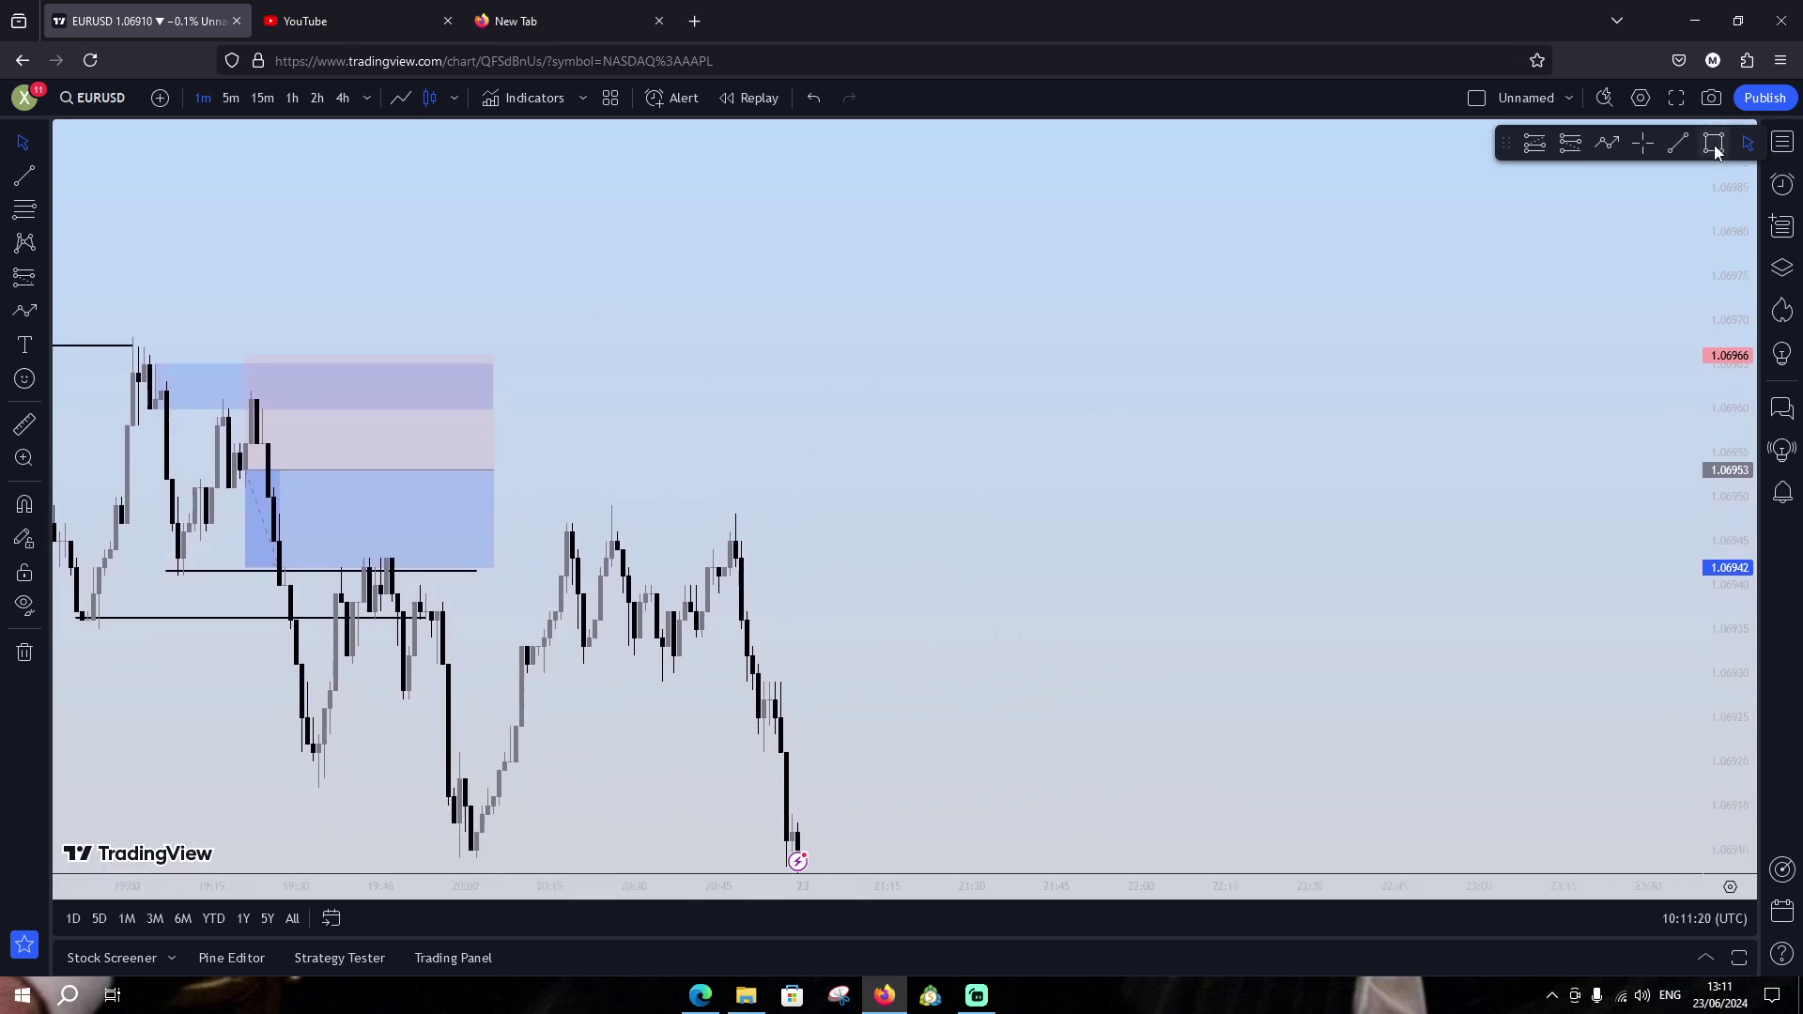
left_click(1680, 145)
left_click(1719, 149)
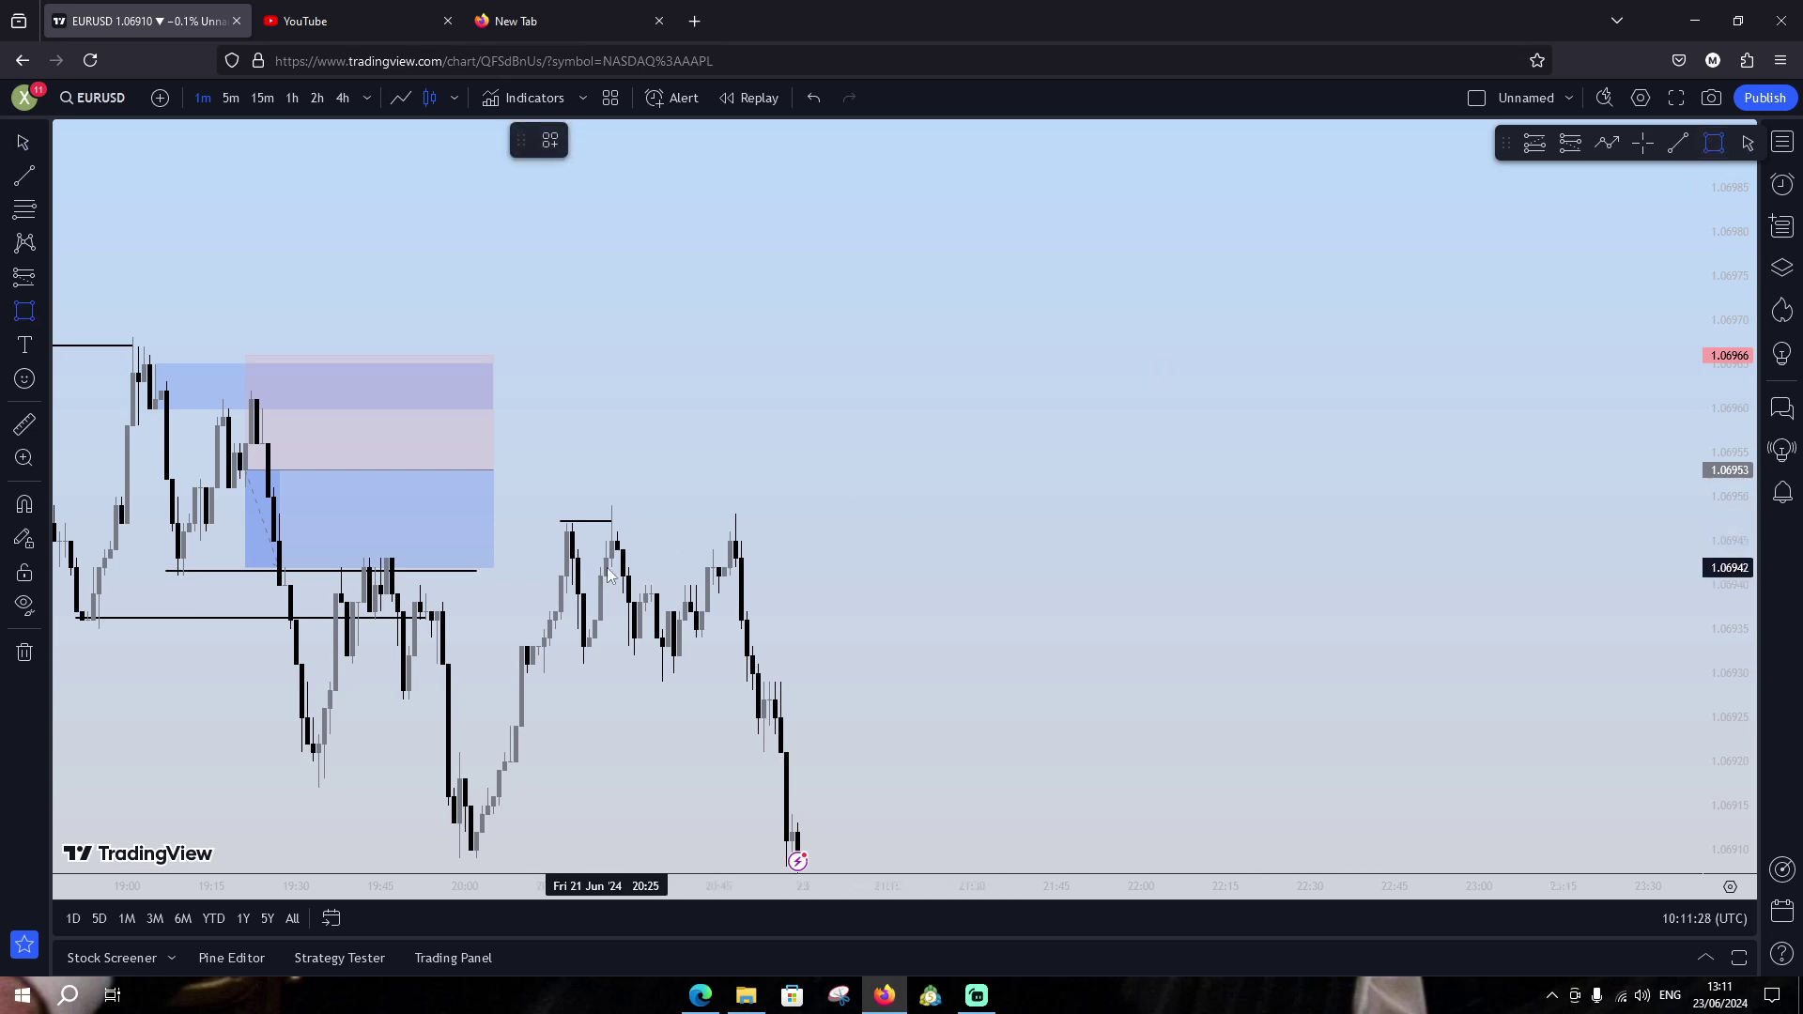
left_click(612, 568)
left_click(803, 508)
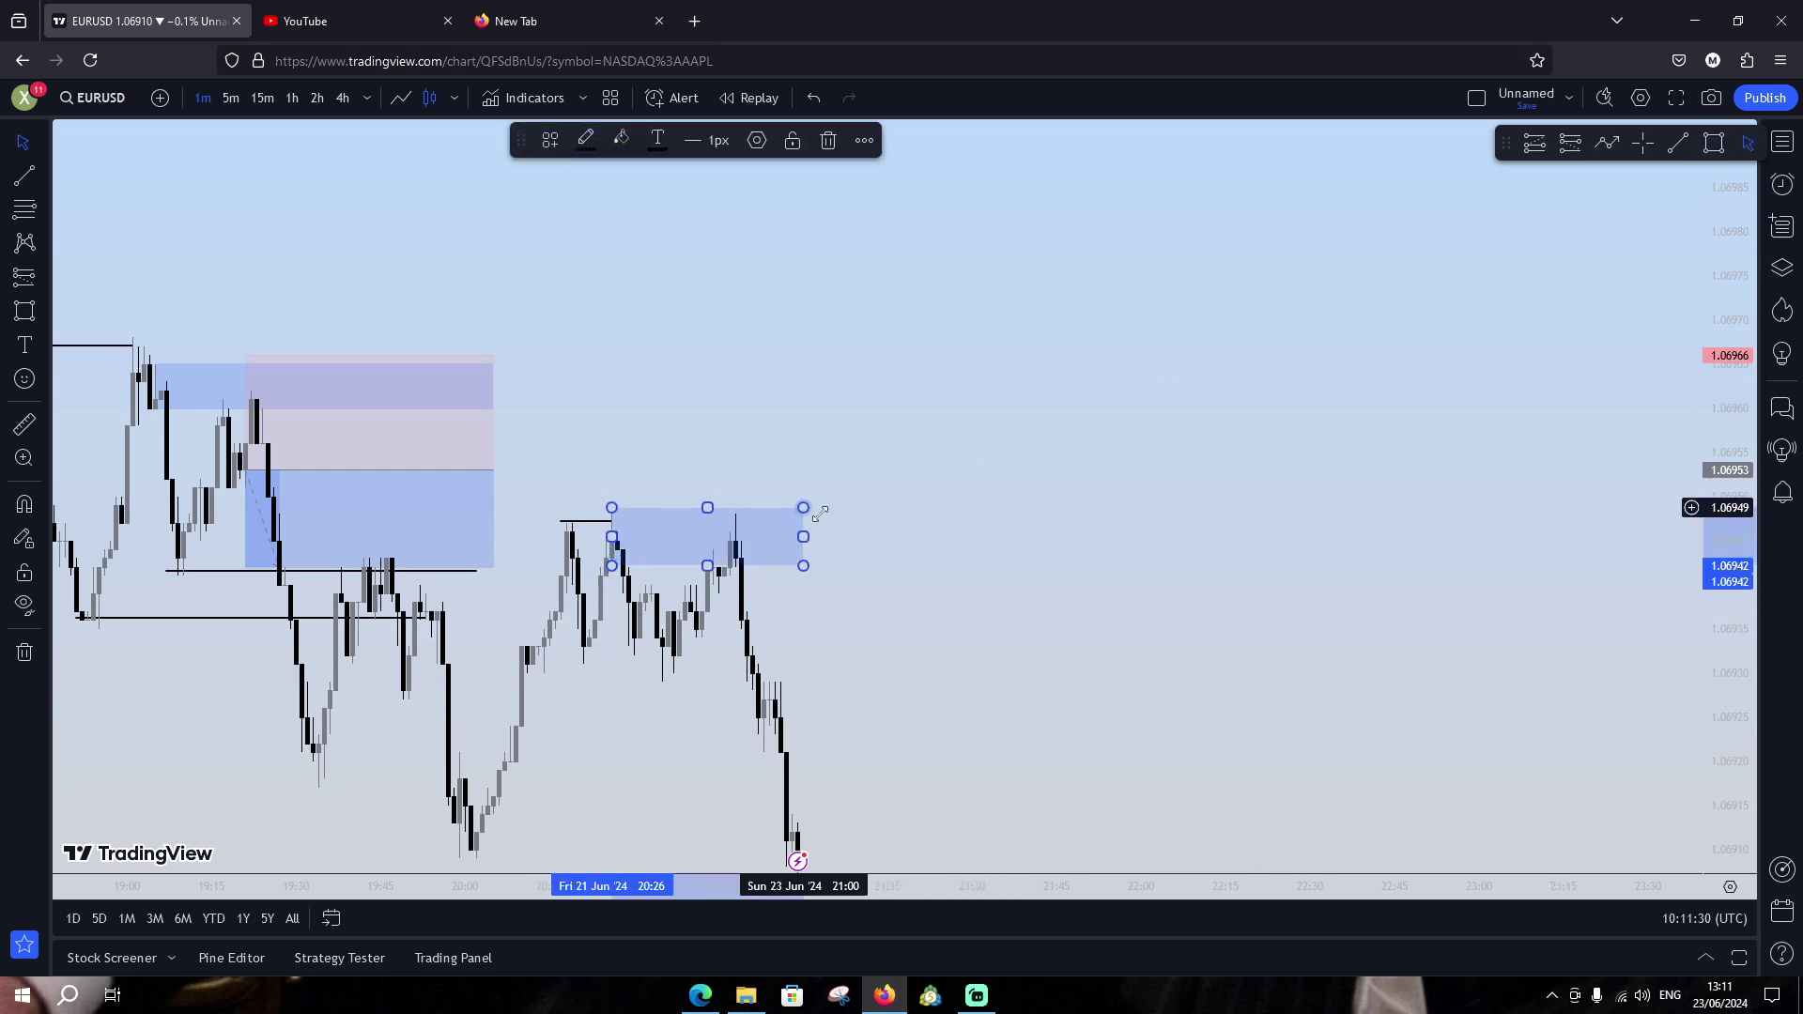
left_click(611, 506)
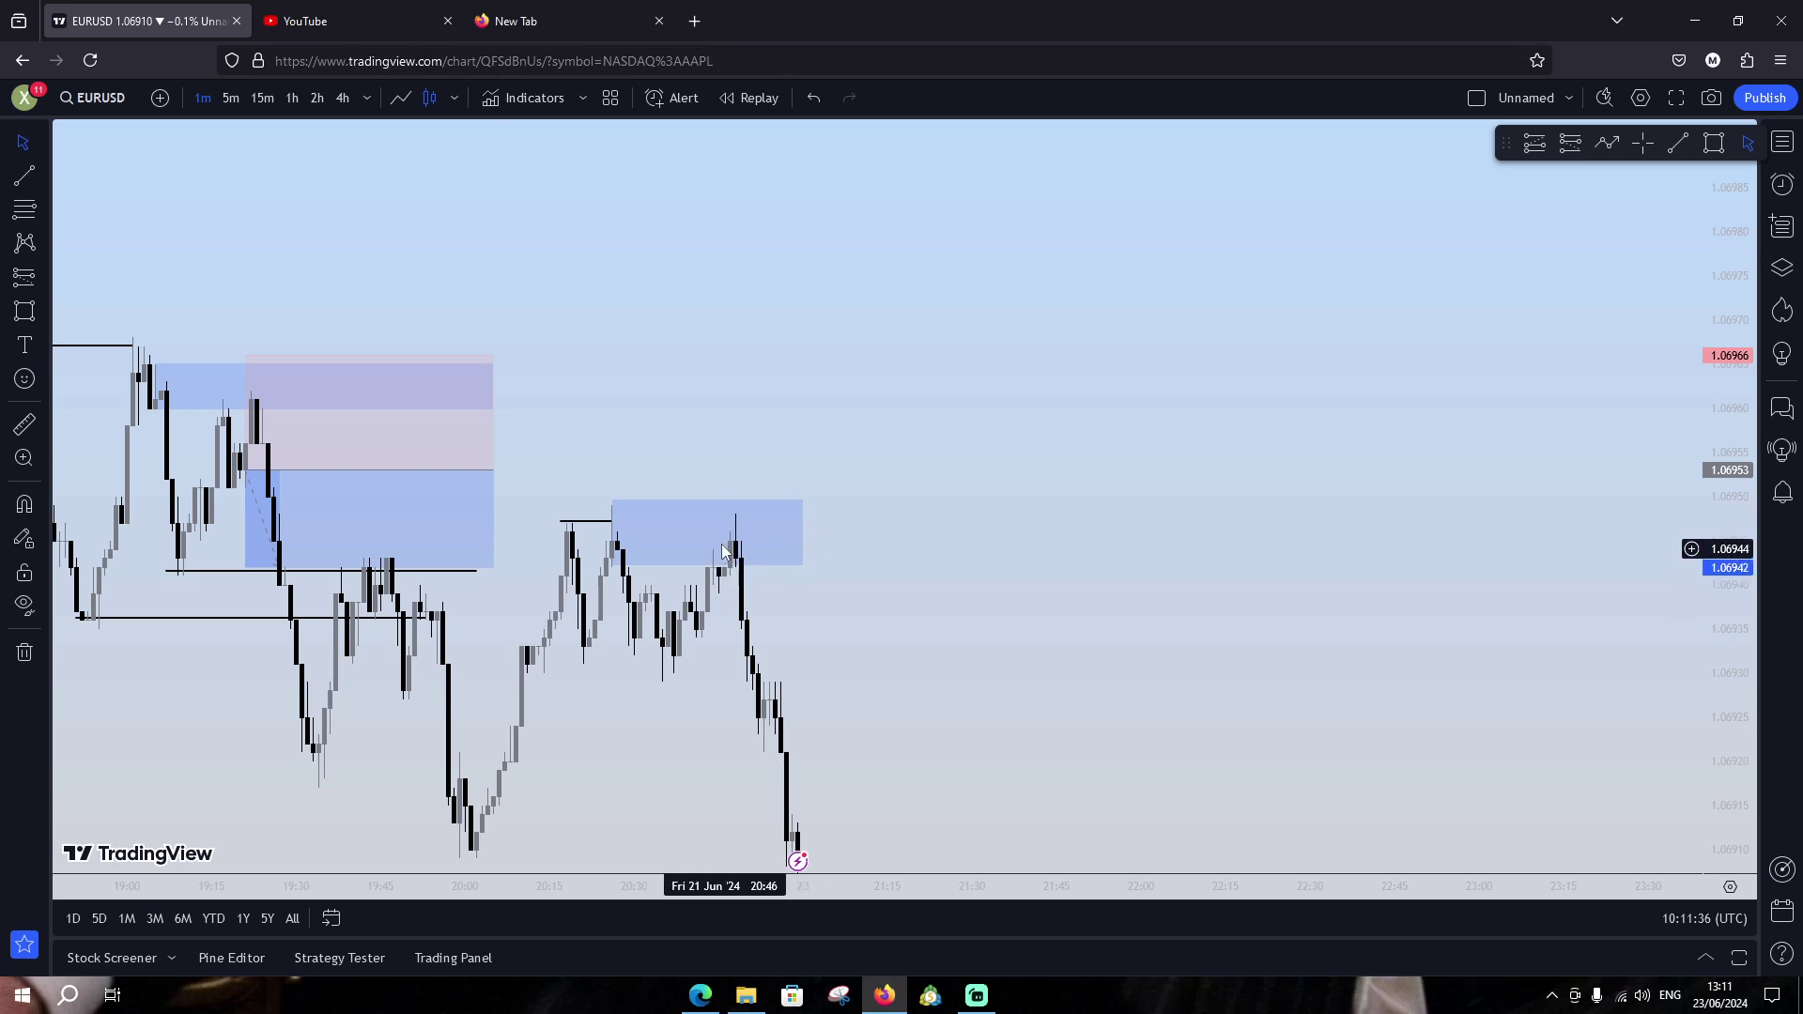
Place a short position at the new order-block high with its stop tightened just above it
left_click_drag(1002, 498, 1087, 393)
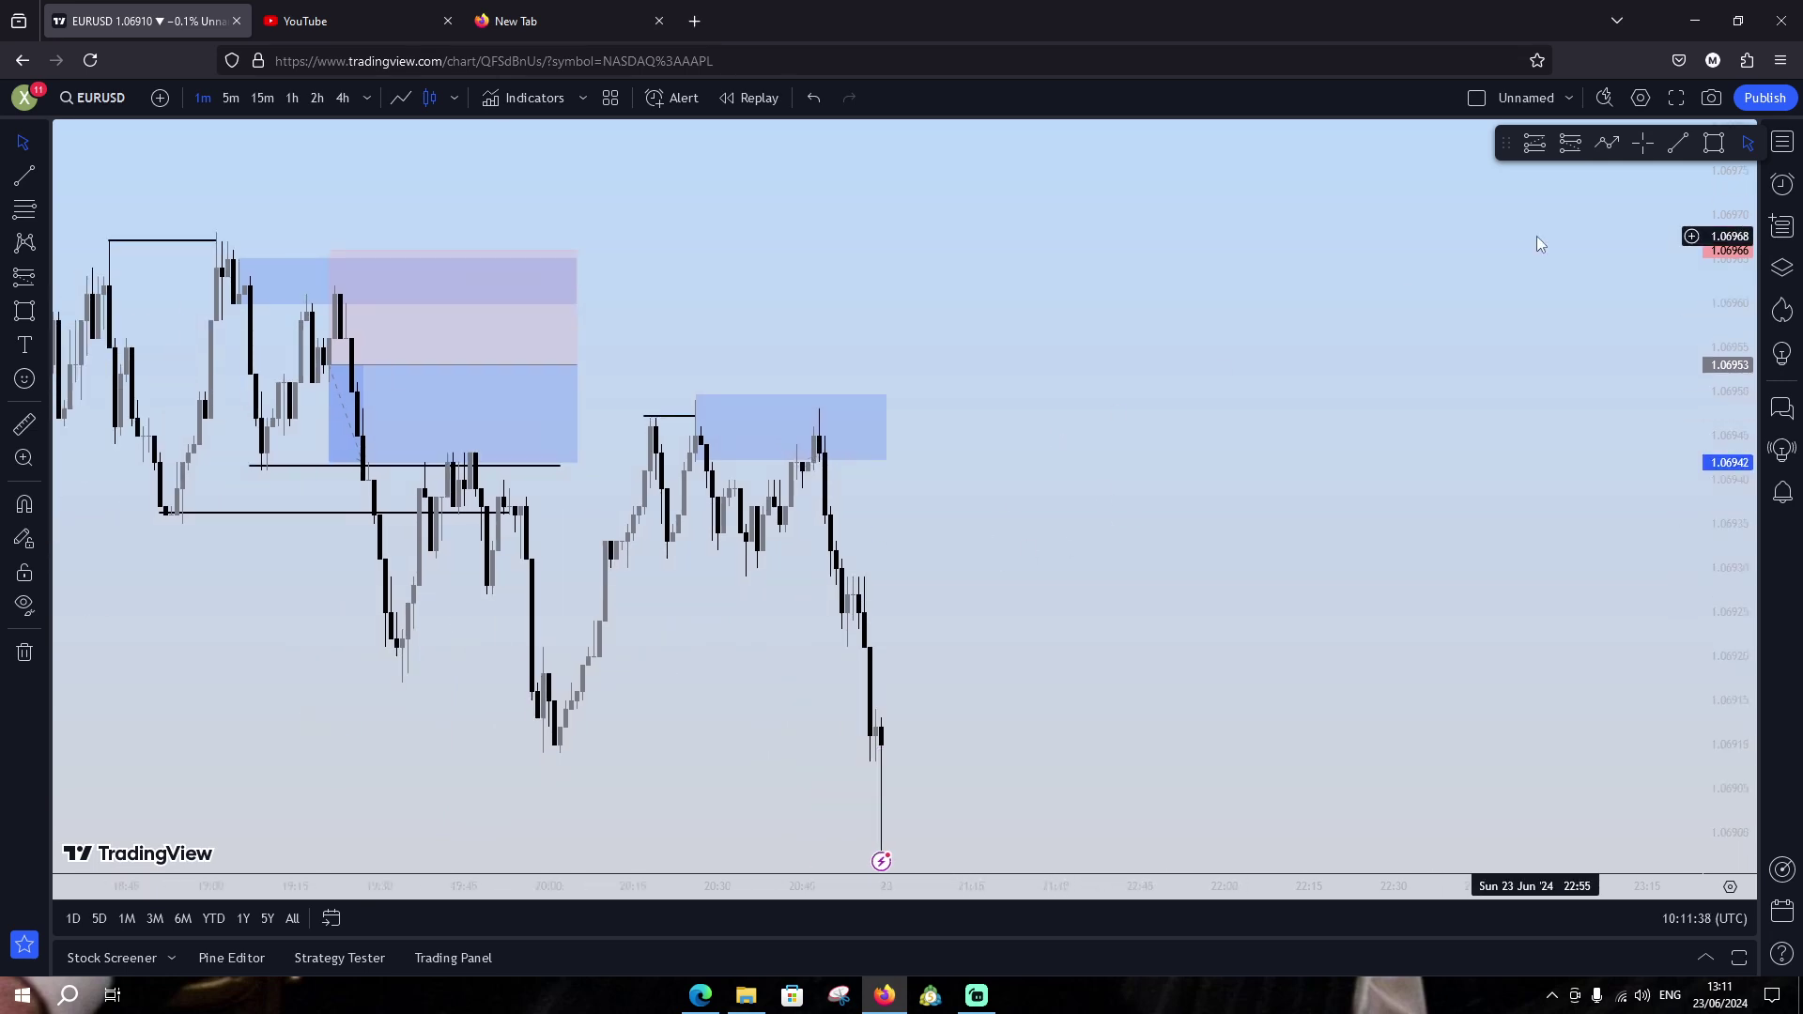
left_click(1570, 143)
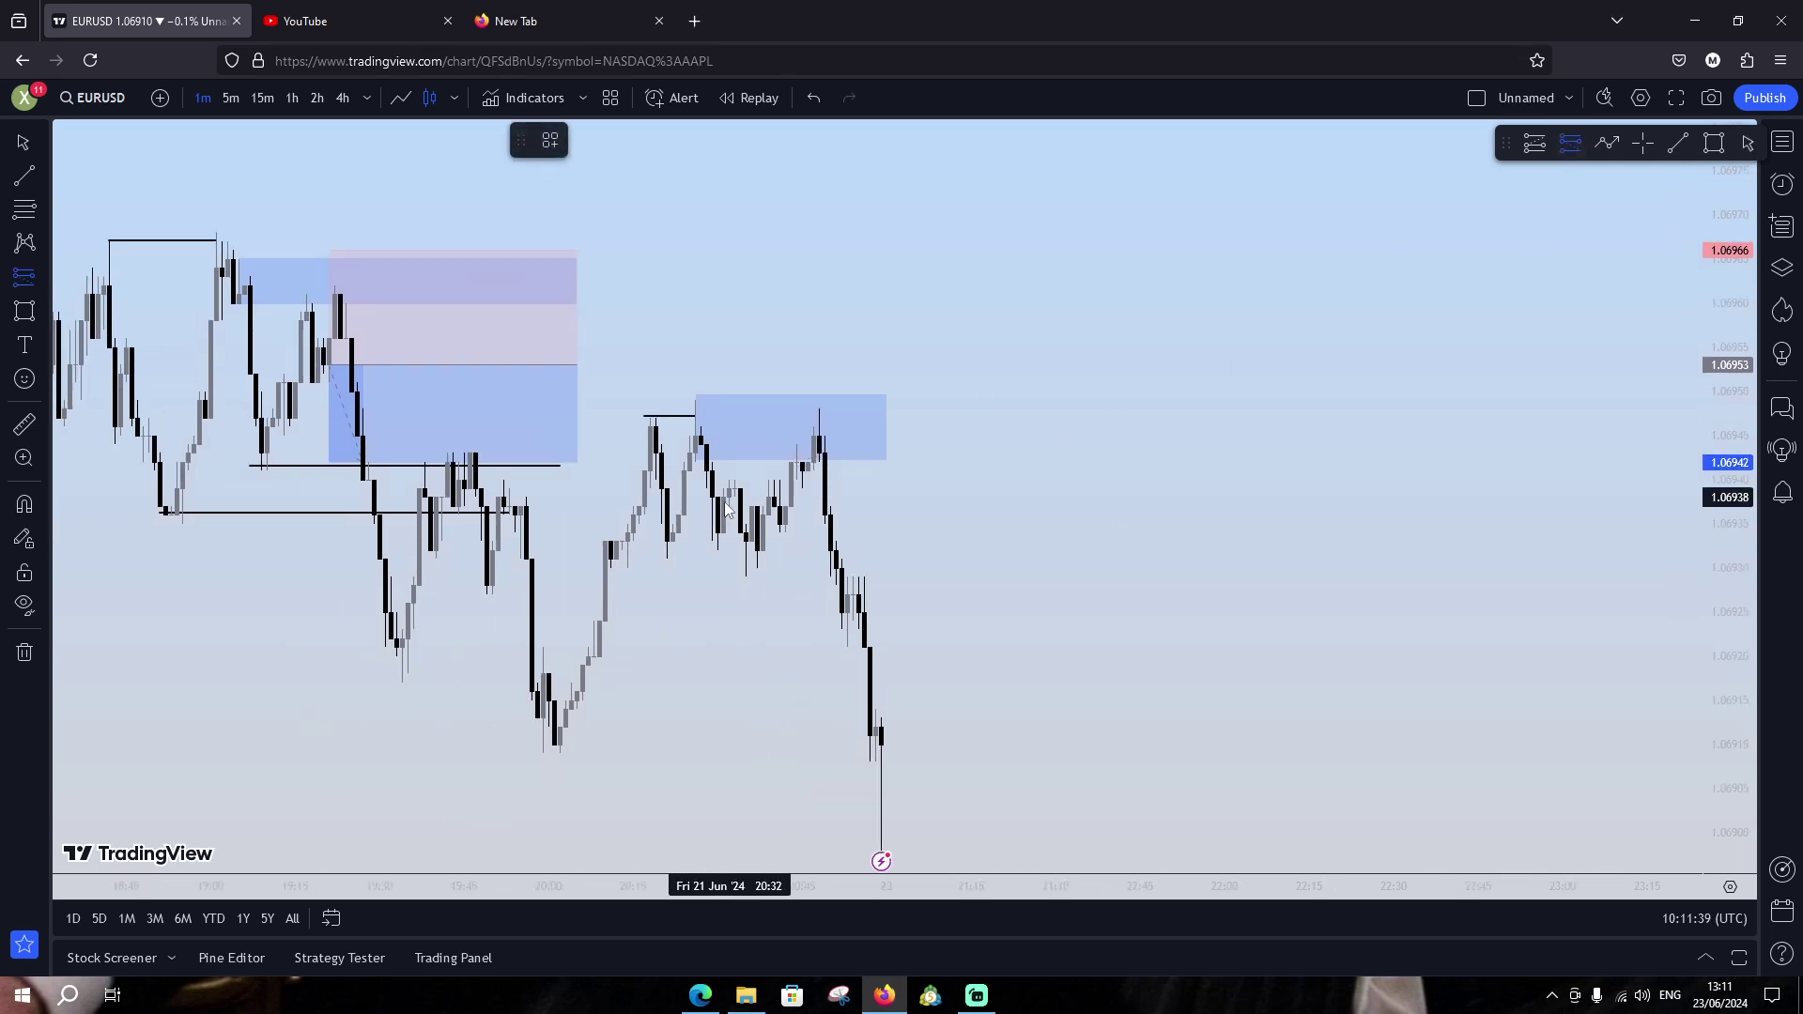
left_click(820, 455)
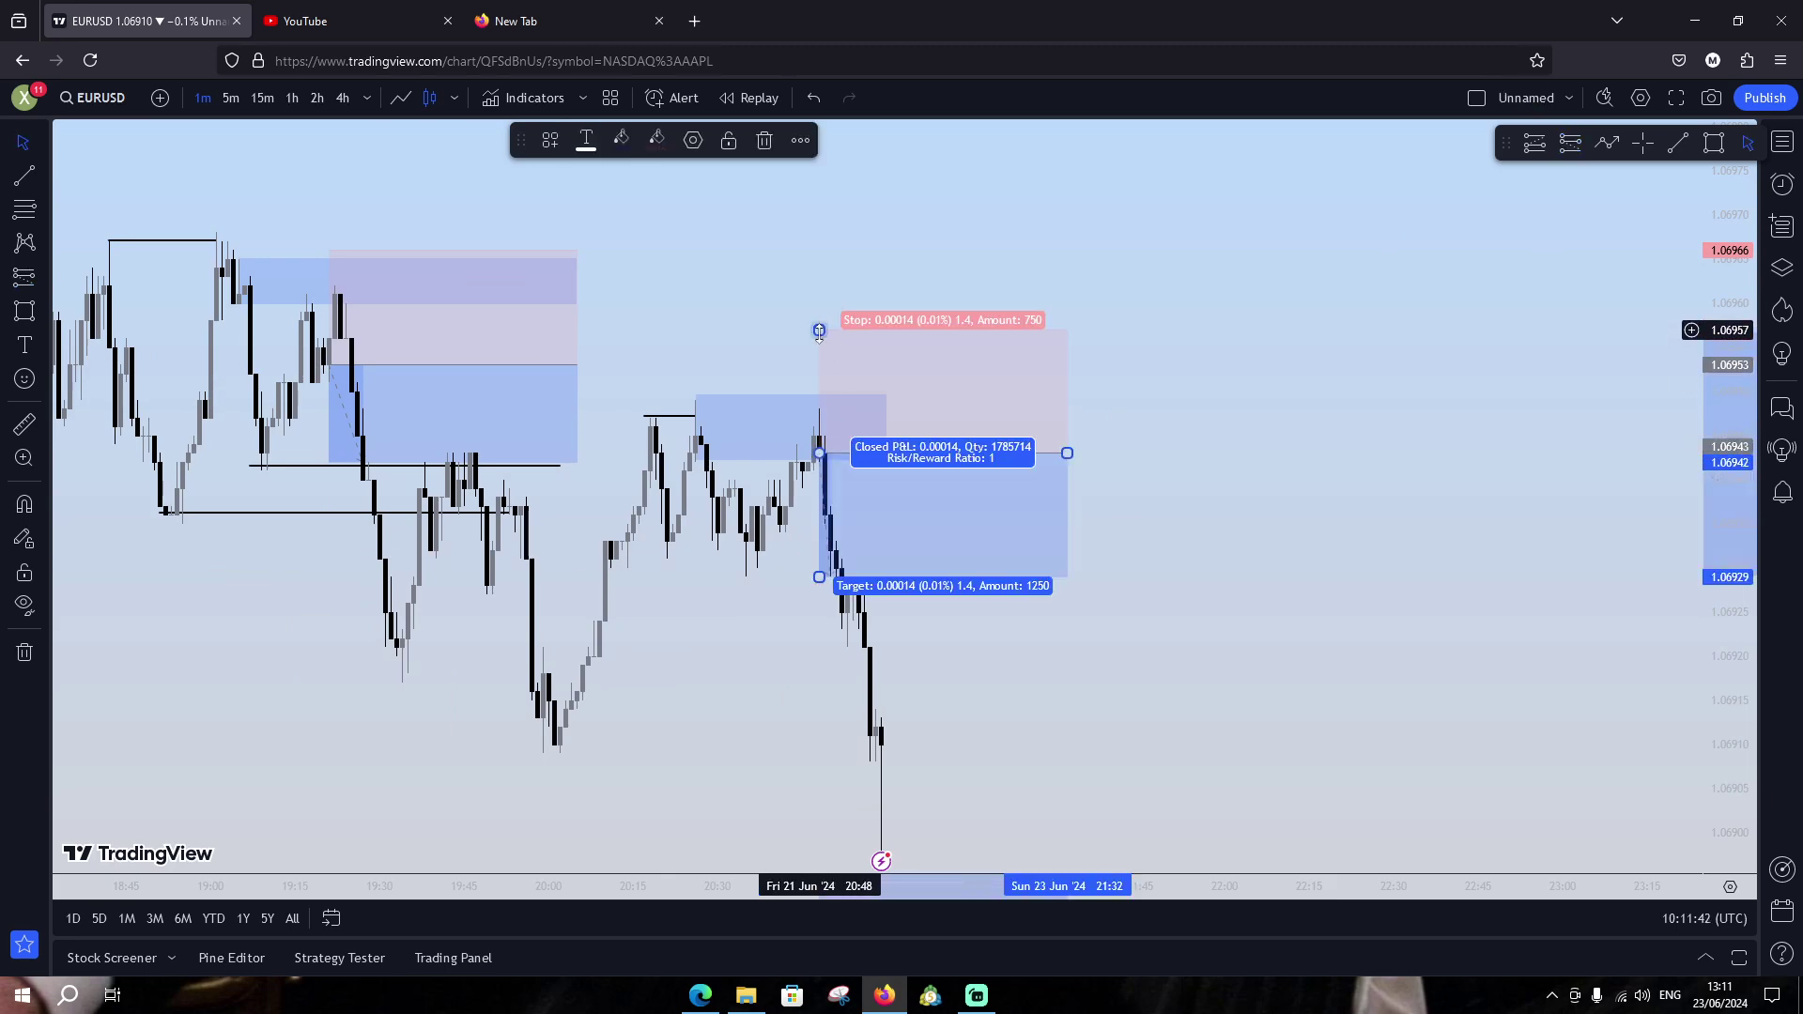
left_click_drag(822, 324, 804, 387)
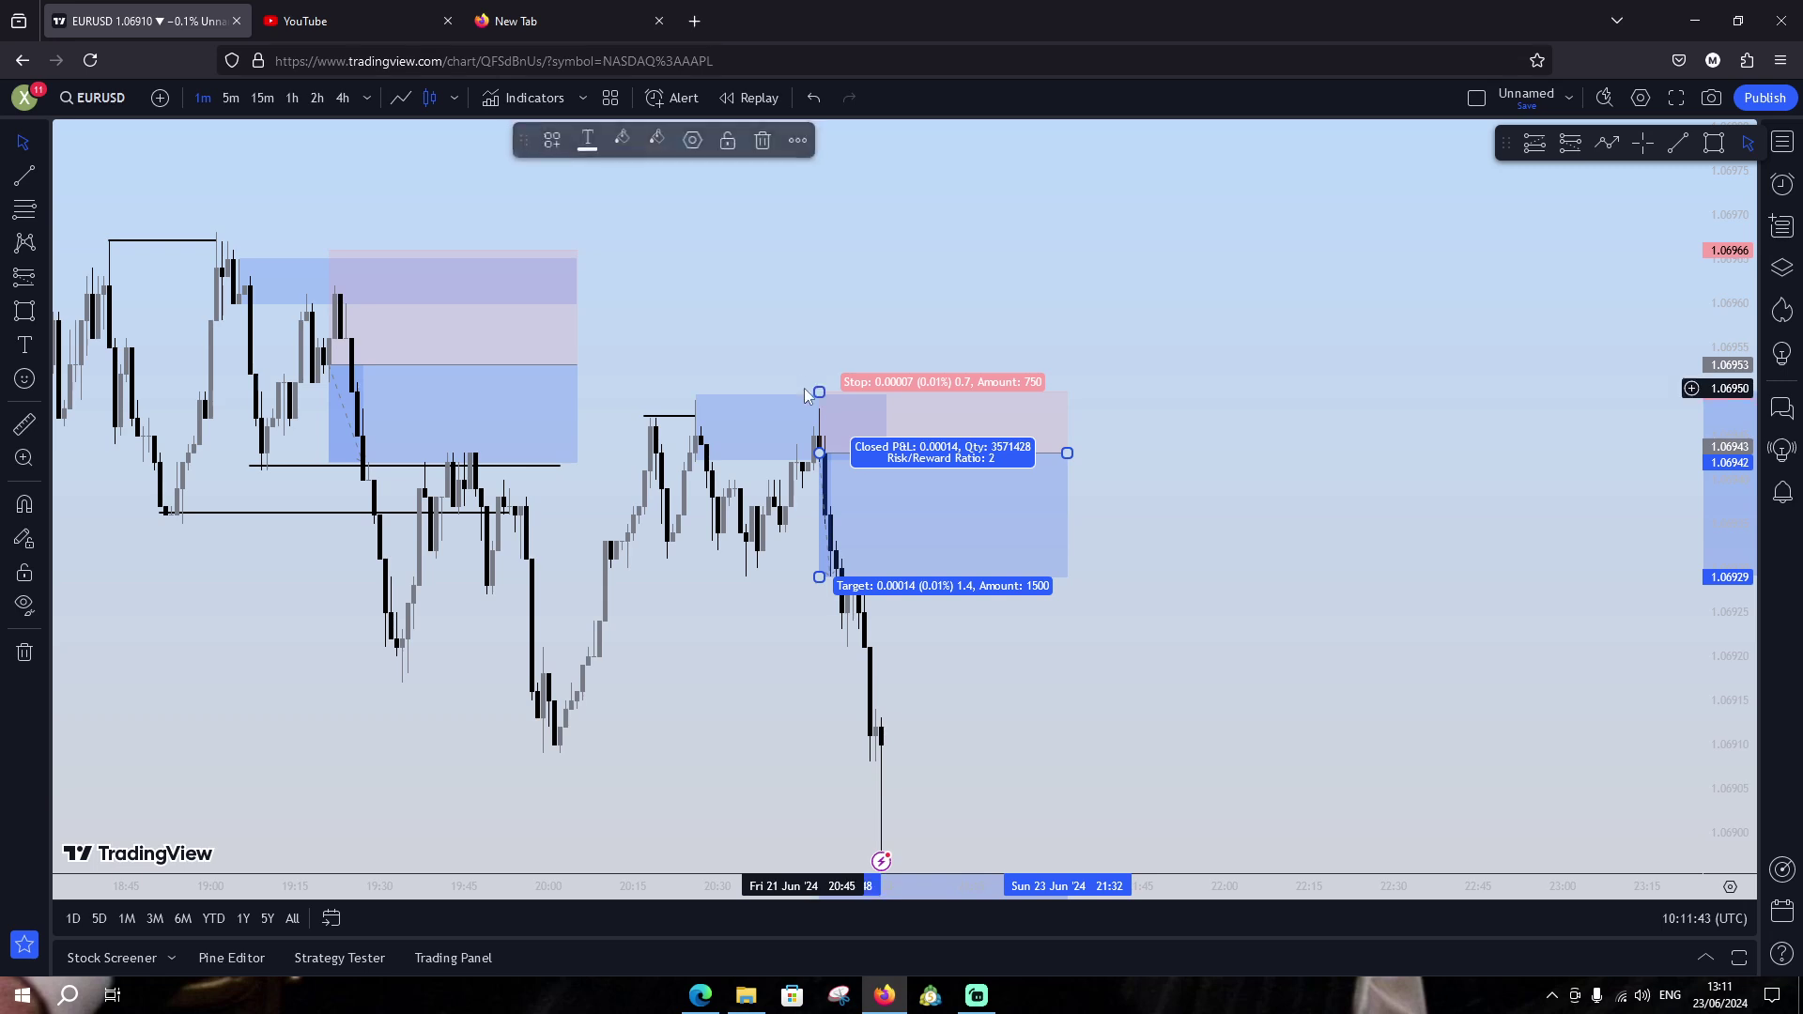
left_click(1410, 162)
Draw take-profit lines along the position's target and the lower swing low, then review the position
left_click(1679, 144)
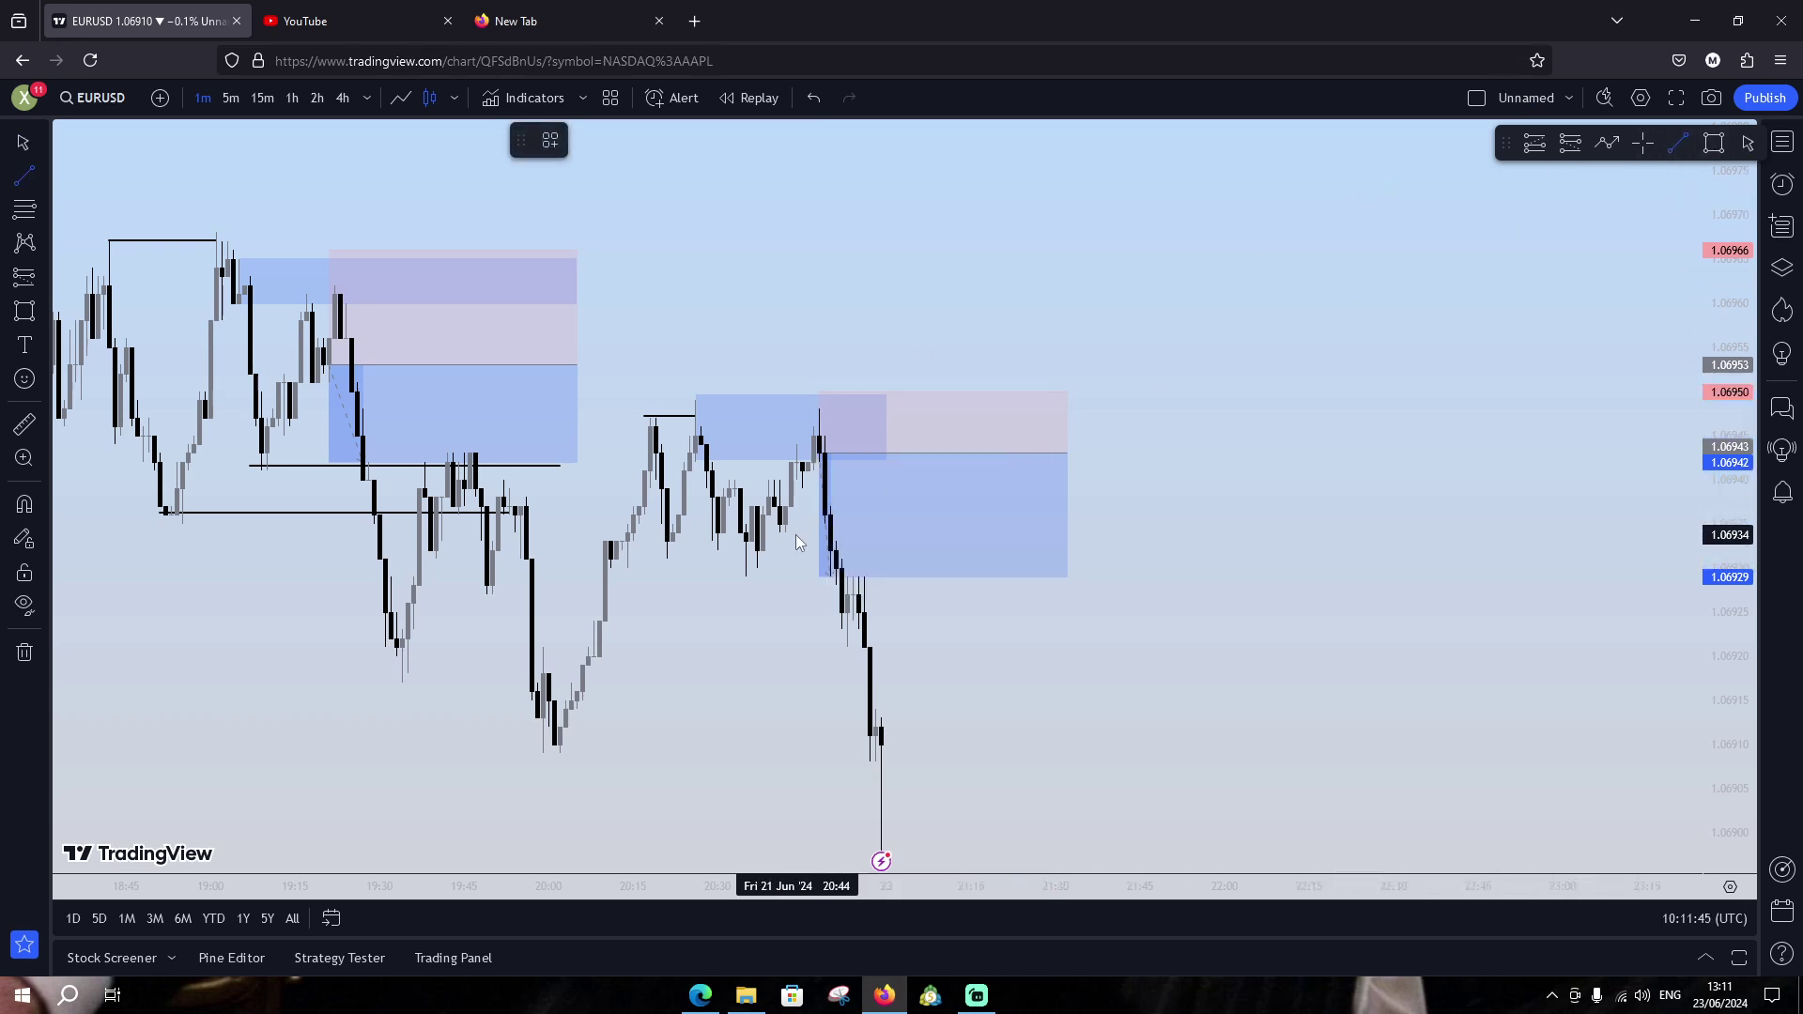
left_click(746, 575)
left_click(926, 575)
left_click(967, 592)
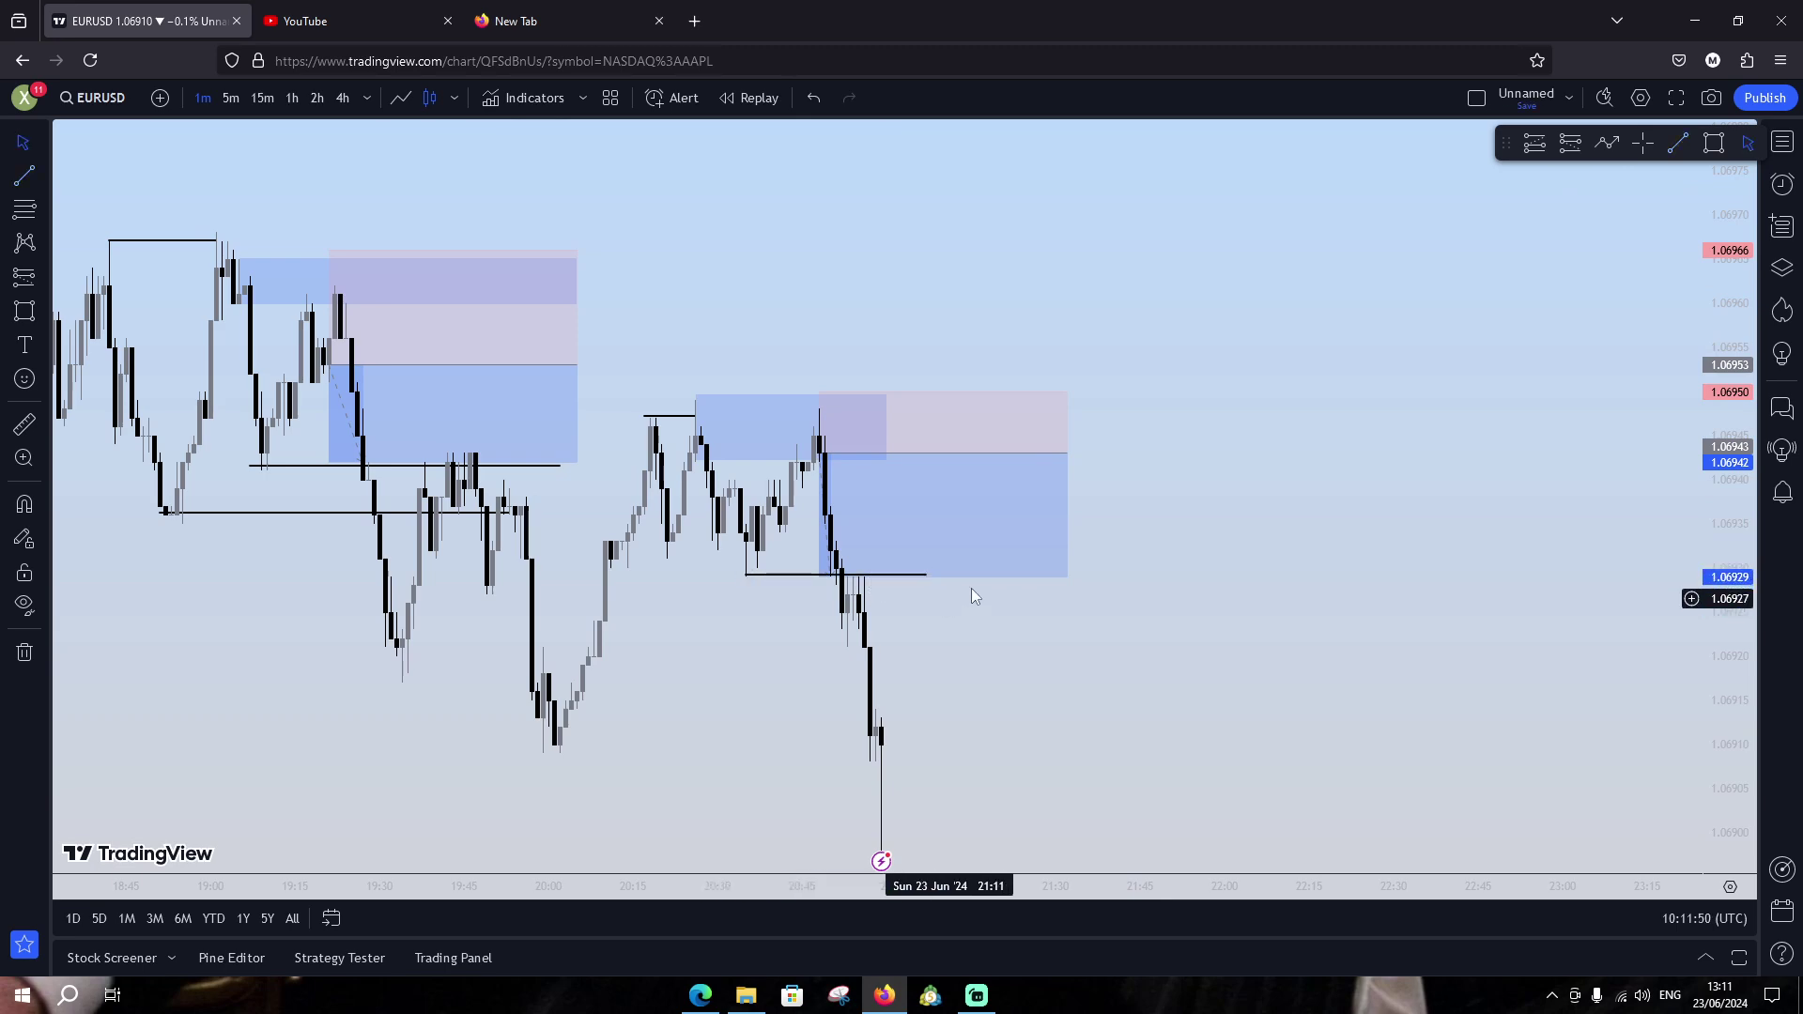
left_click(1680, 144)
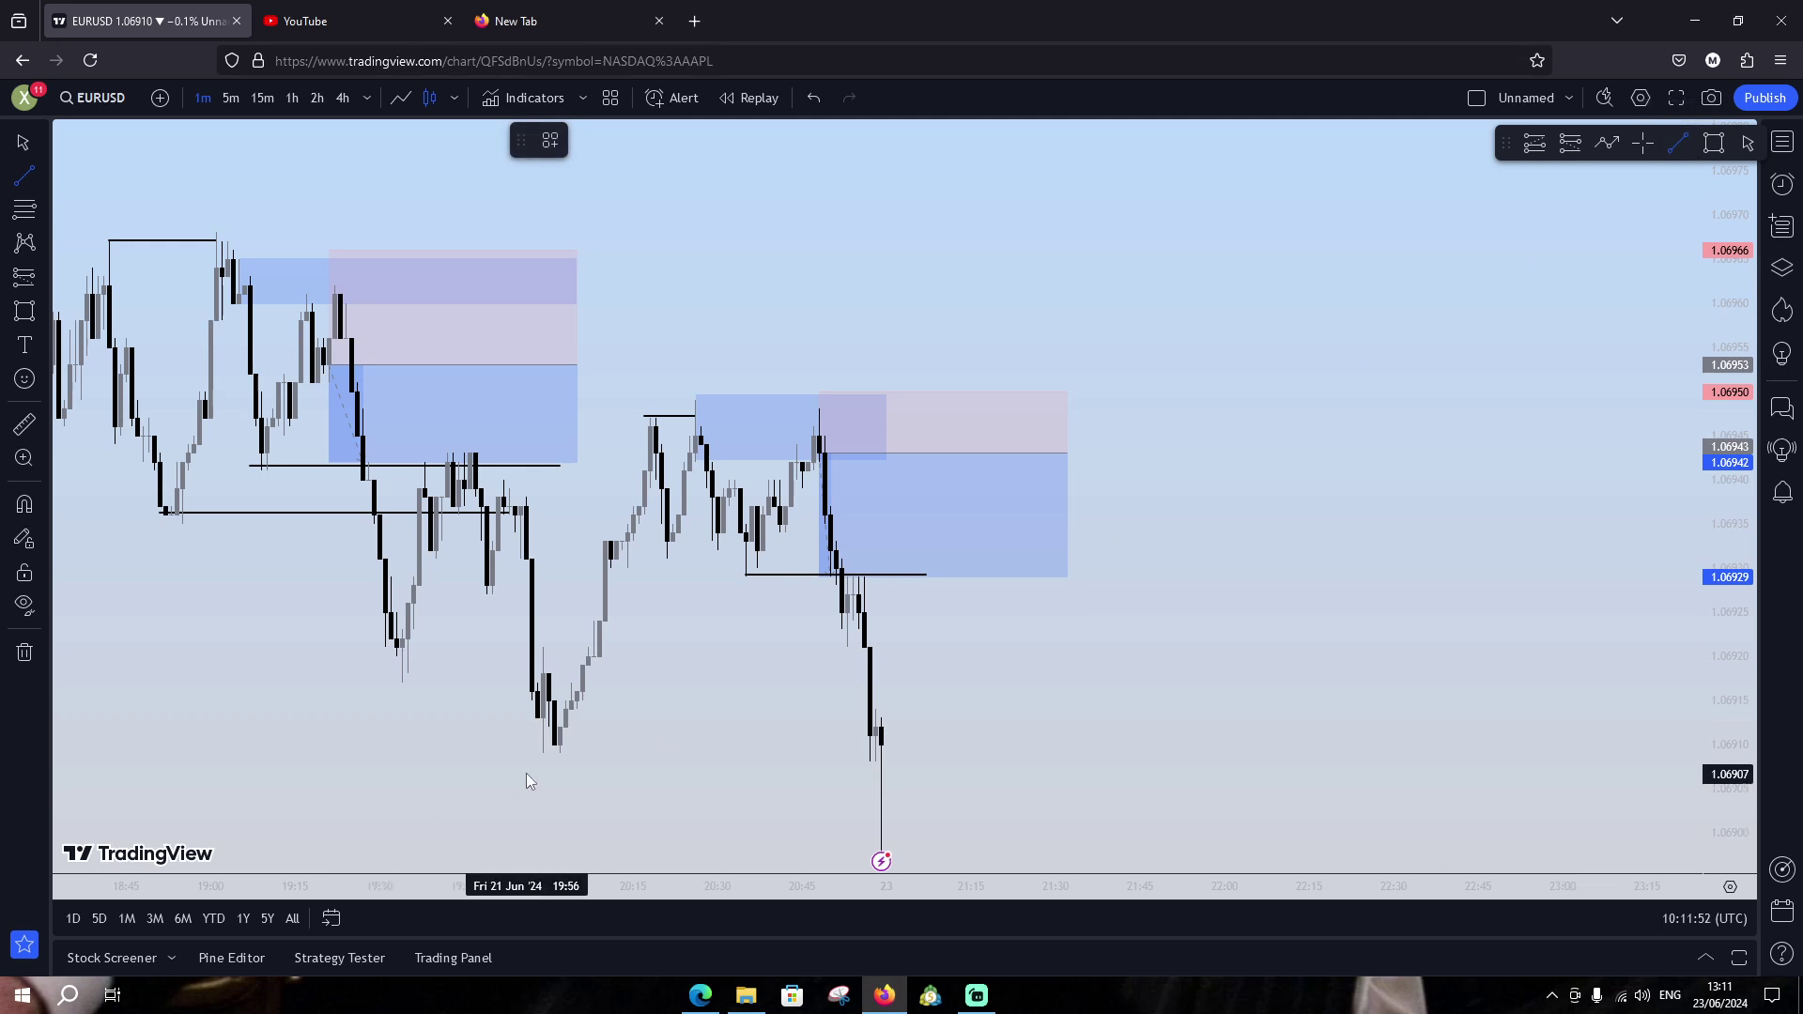
left_click(554, 752)
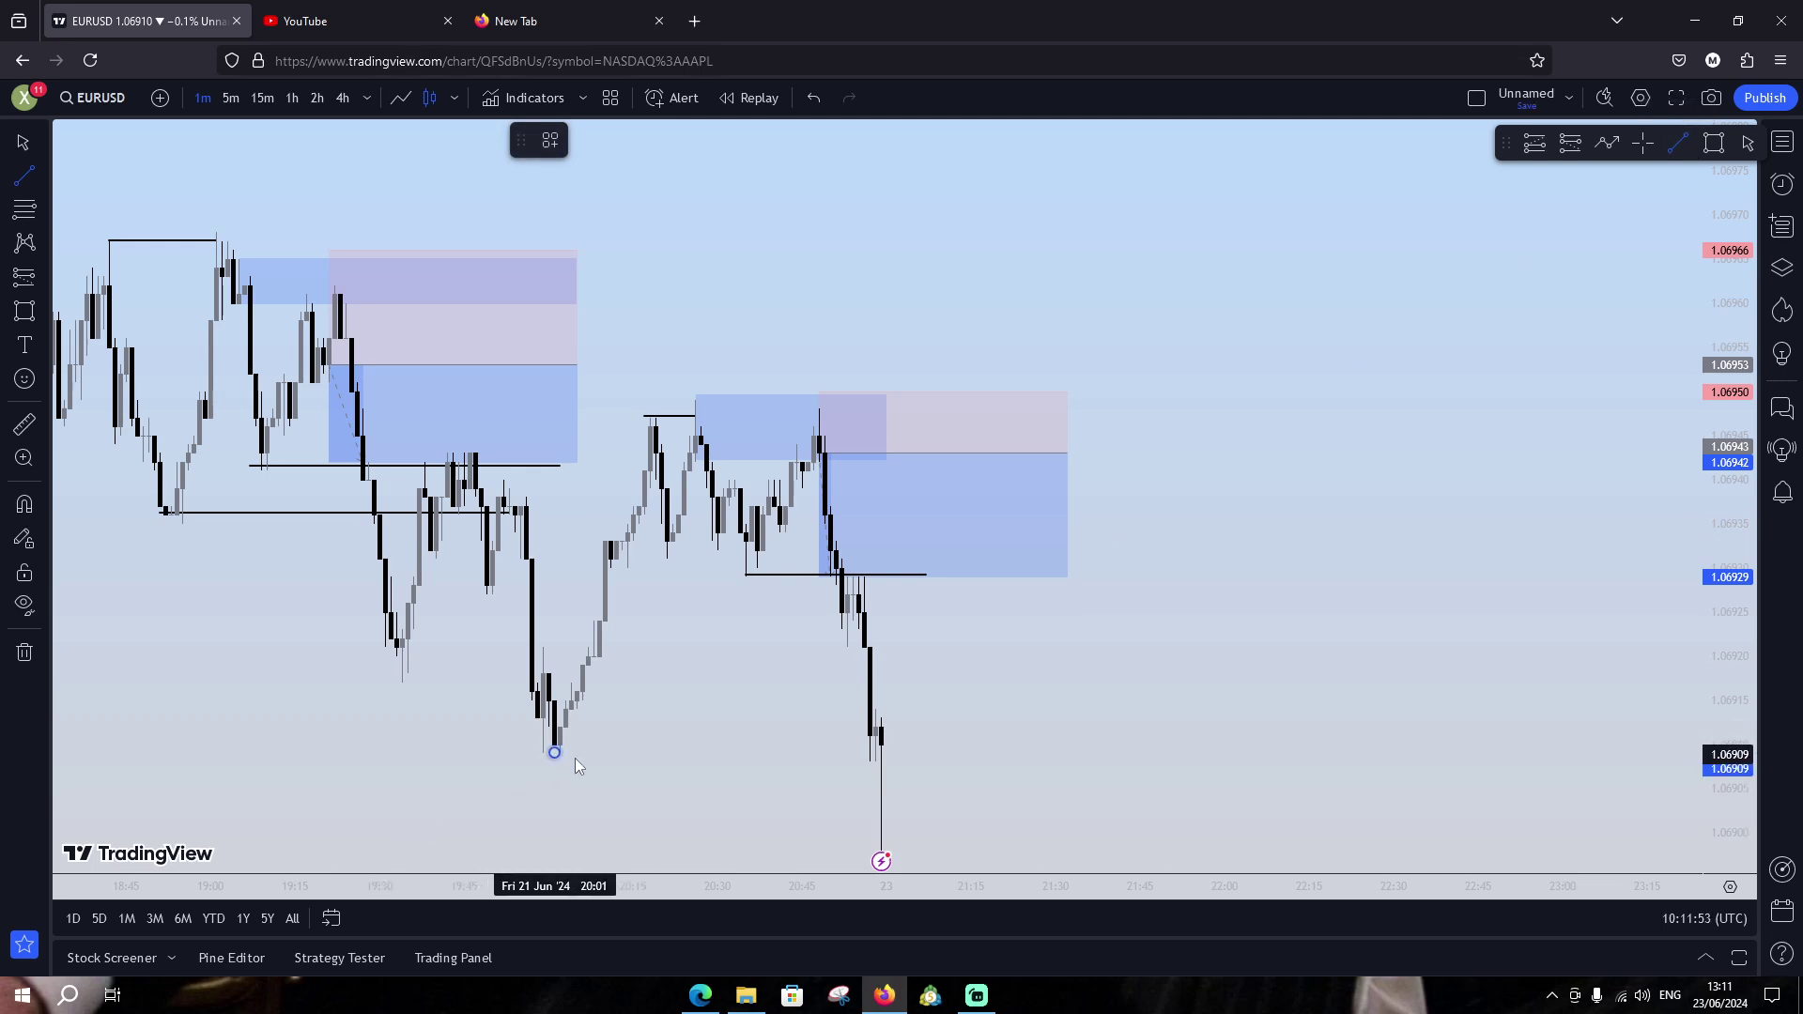
left_click(1059, 753)
left_click(811, 576)
left_click(850, 564)
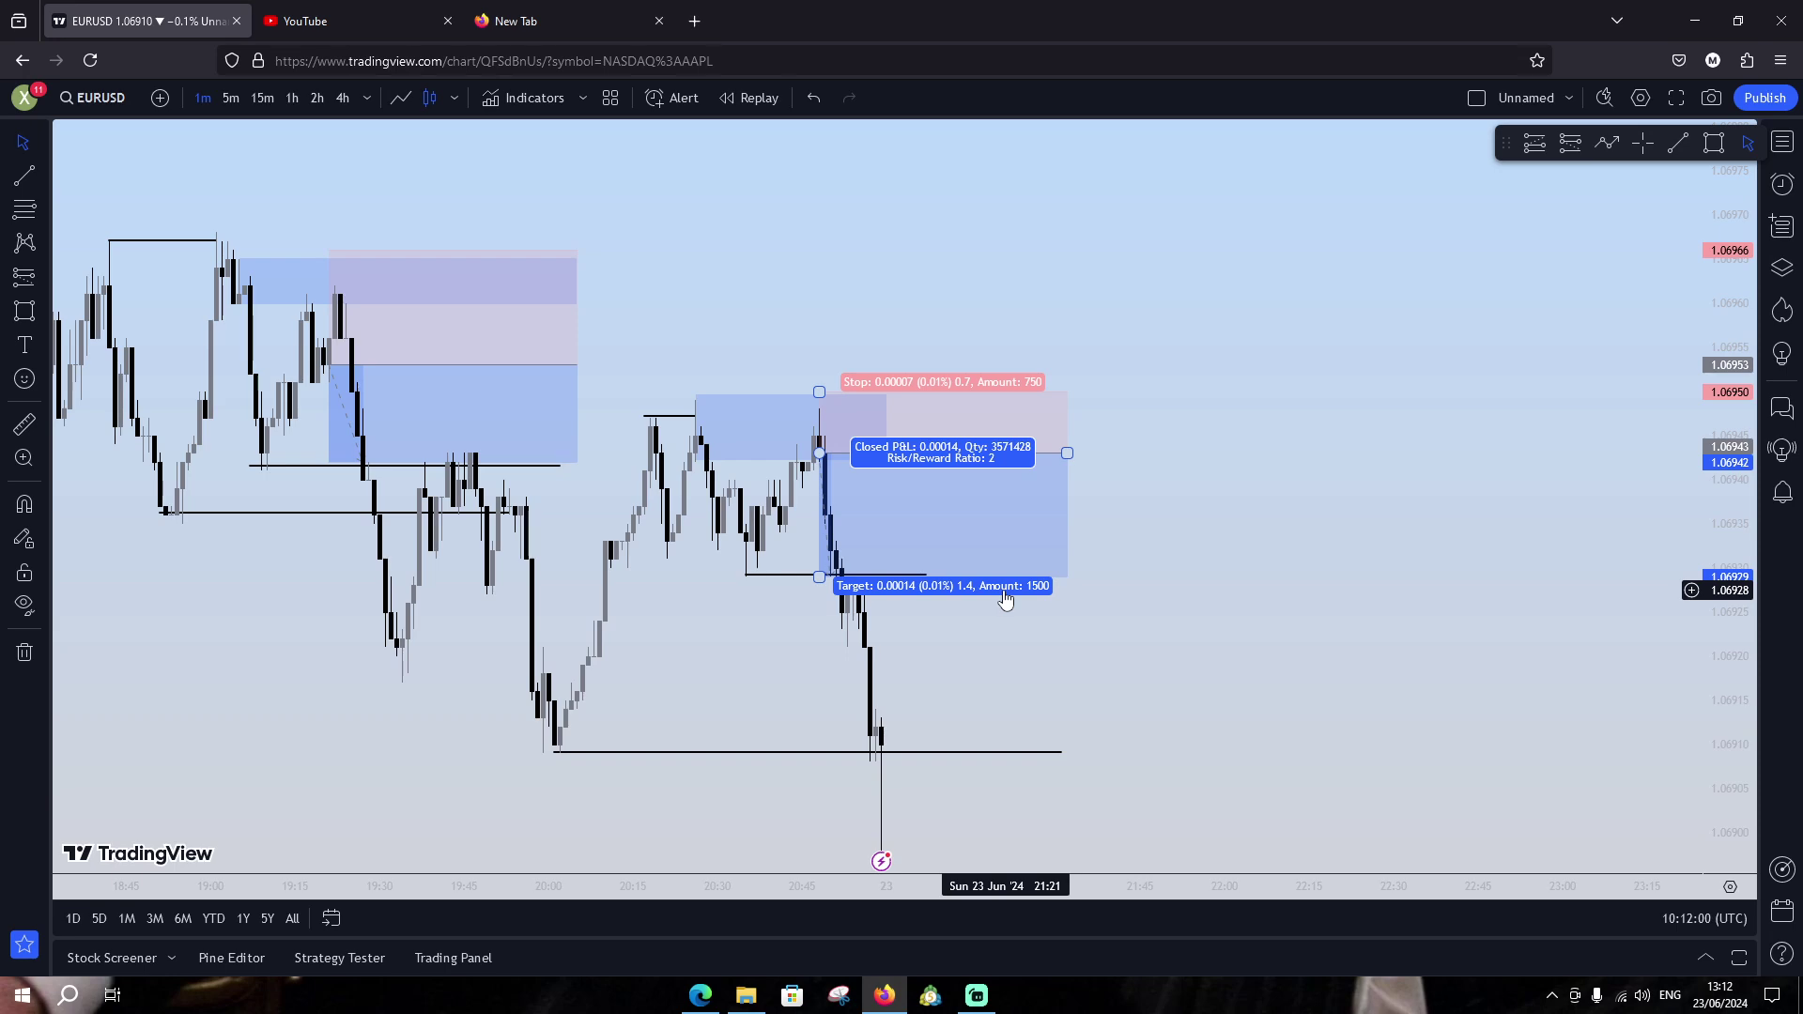
left_click(1011, 668)
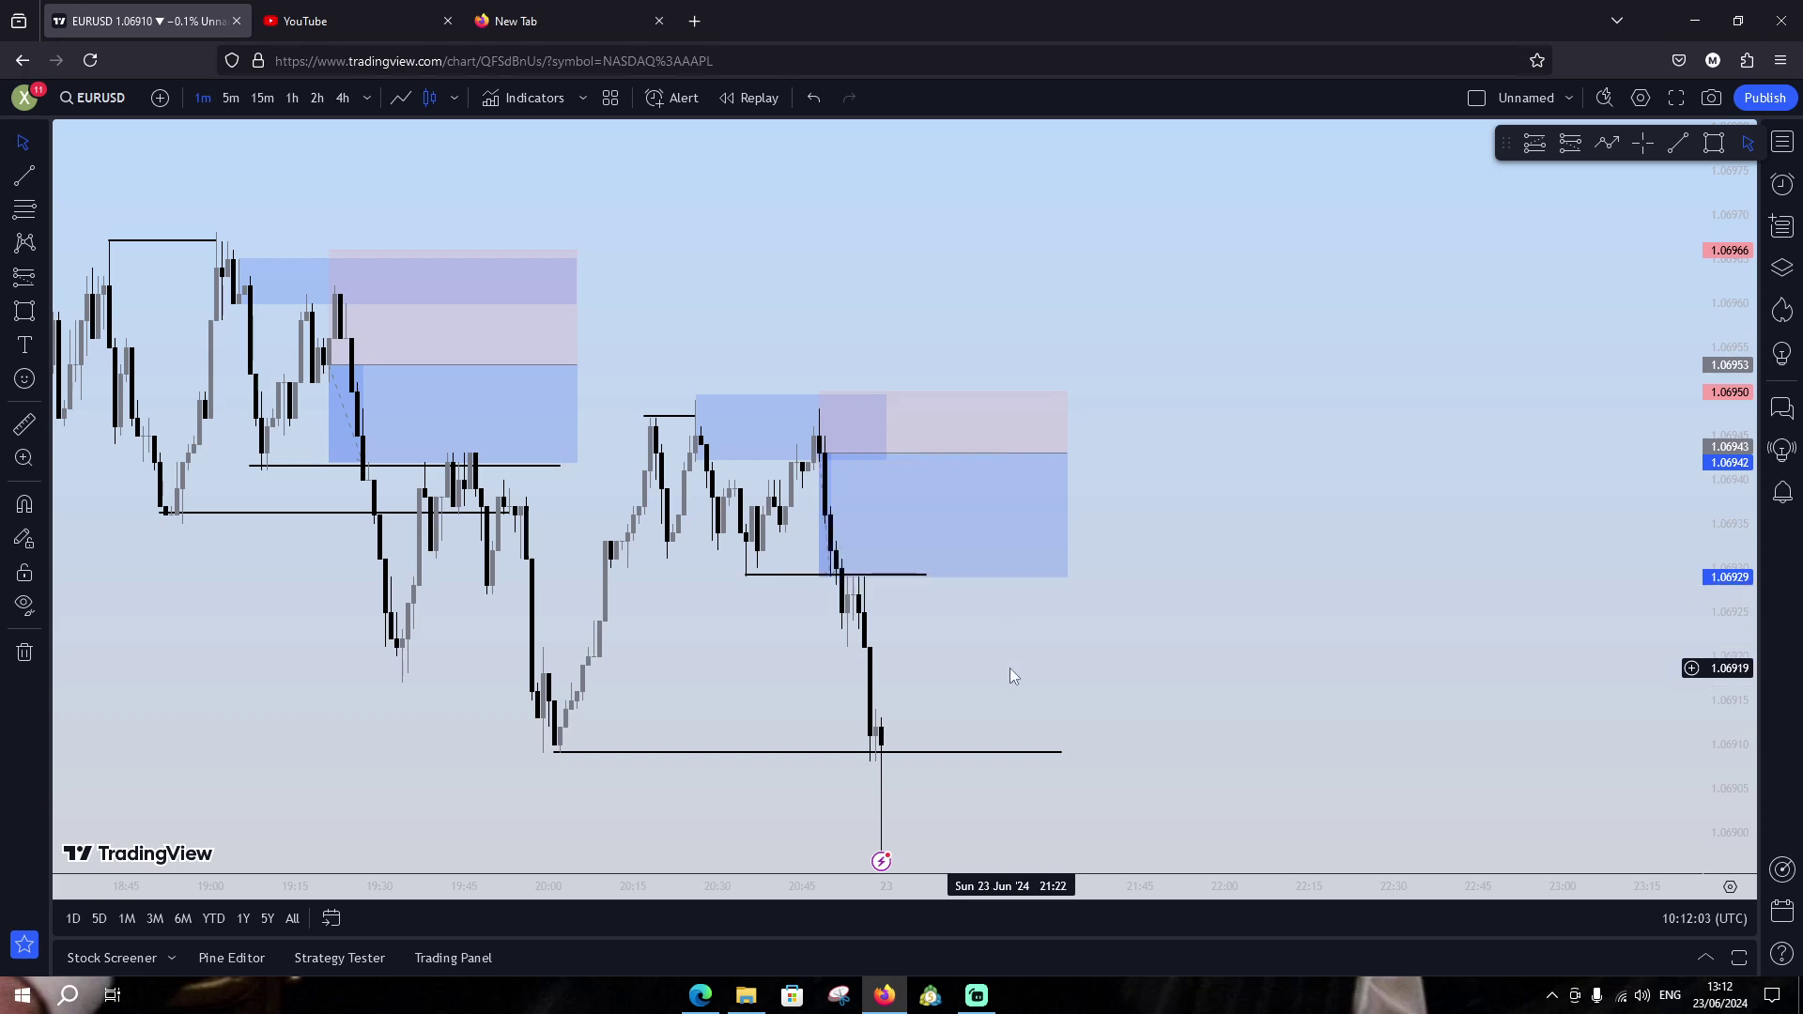